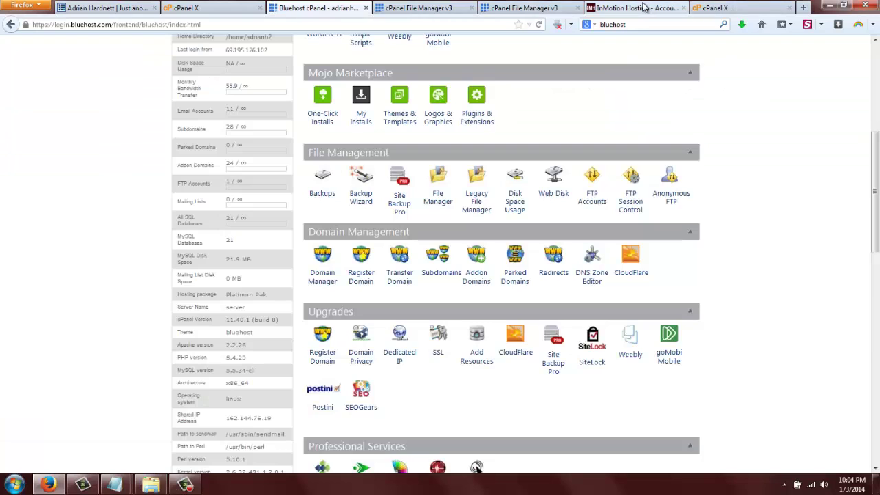
Move the InMotion cPanel tab along the tab bar and close the duplicate cPanel X tab.
click(636, 7)
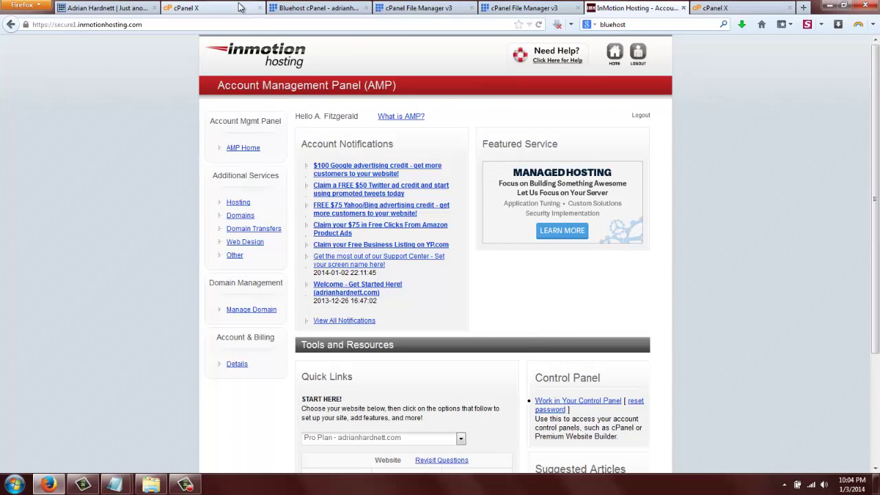
click(207, 8)
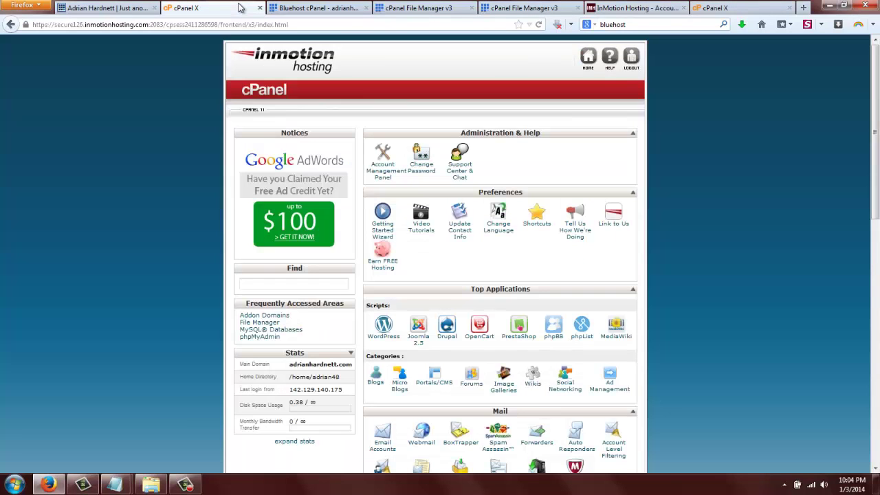
drag(227, 7, 641, 7)
click(715, 8)
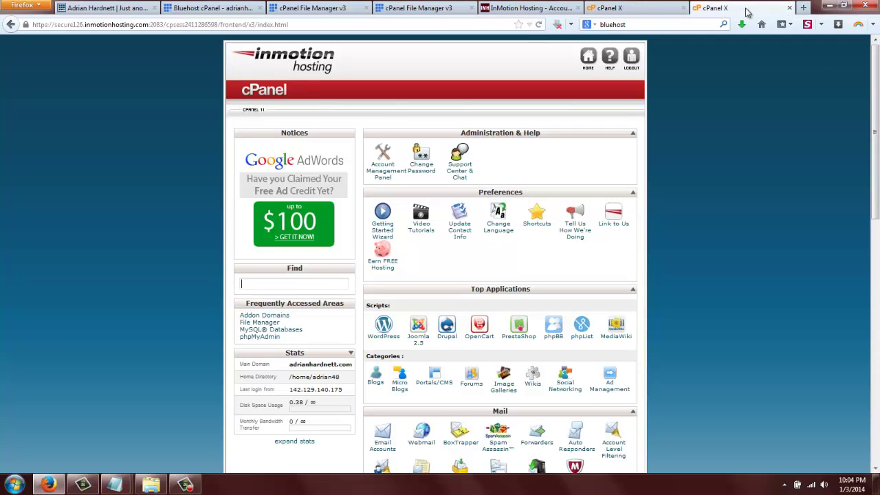
click(789, 9)
Return to the Bluehost File Manager's public_html listing.
click(617, 12)
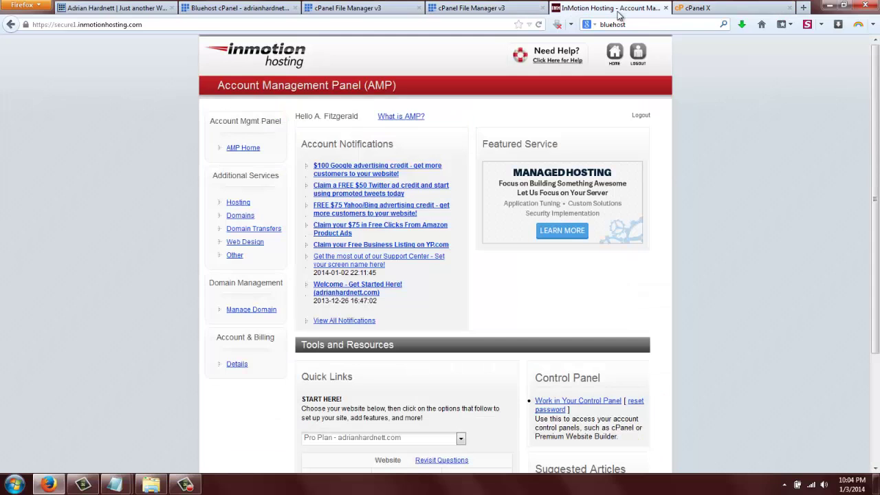
click(501, 9)
click(373, 8)
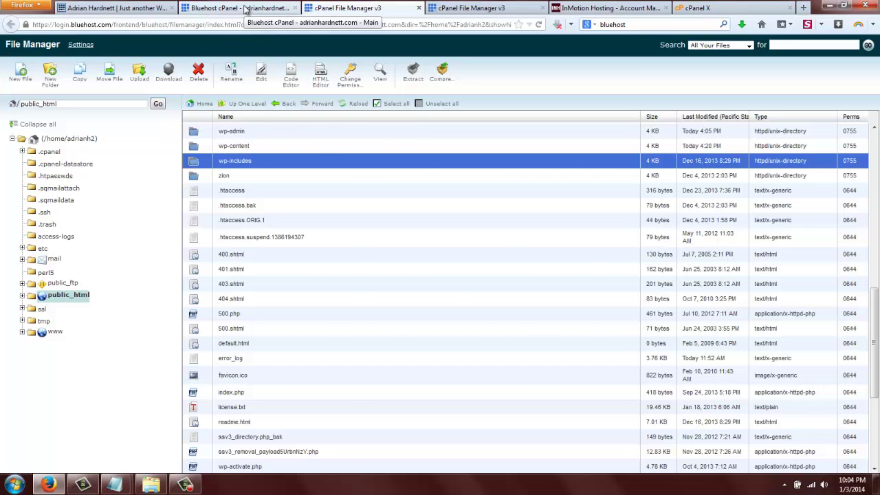
Select the wp-admin through wp-includes folders, plus .htaccess.
click(246, 8)
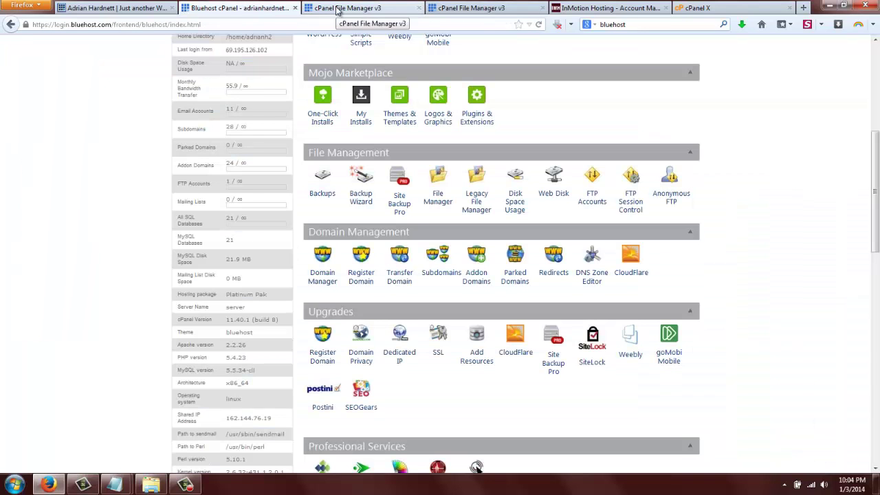
click(334, 8)
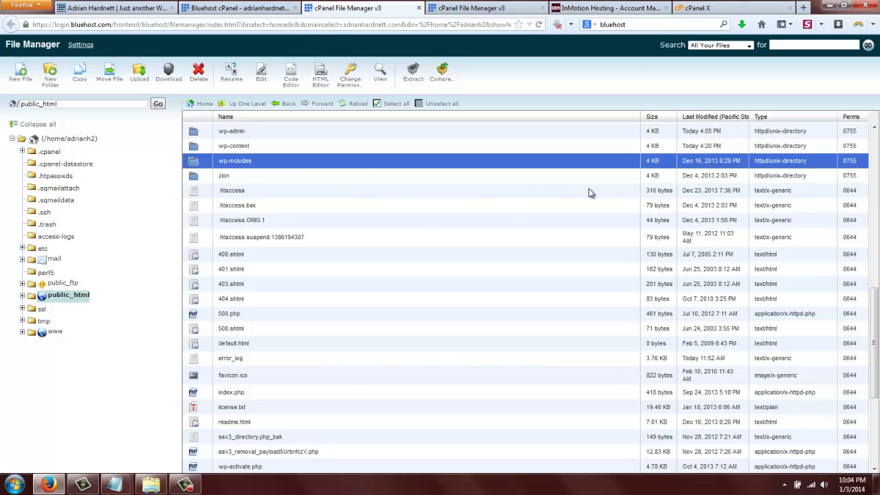
click(193, 133)
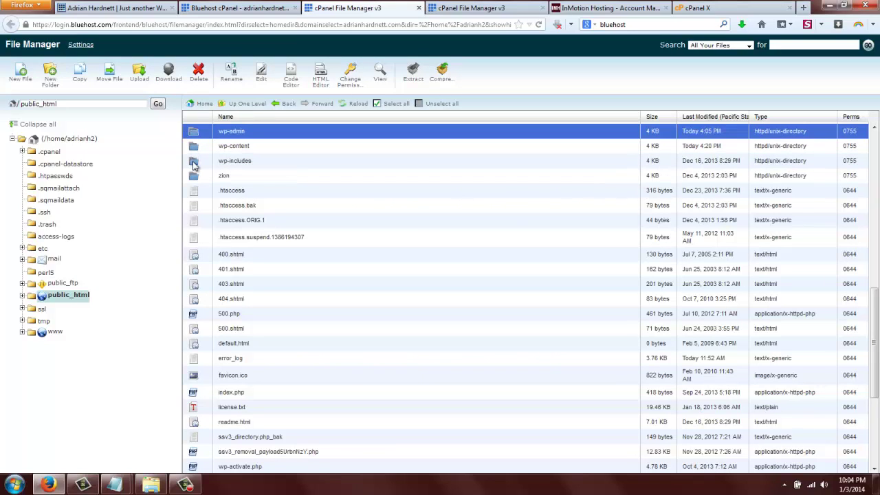
shift+click(193, 162)
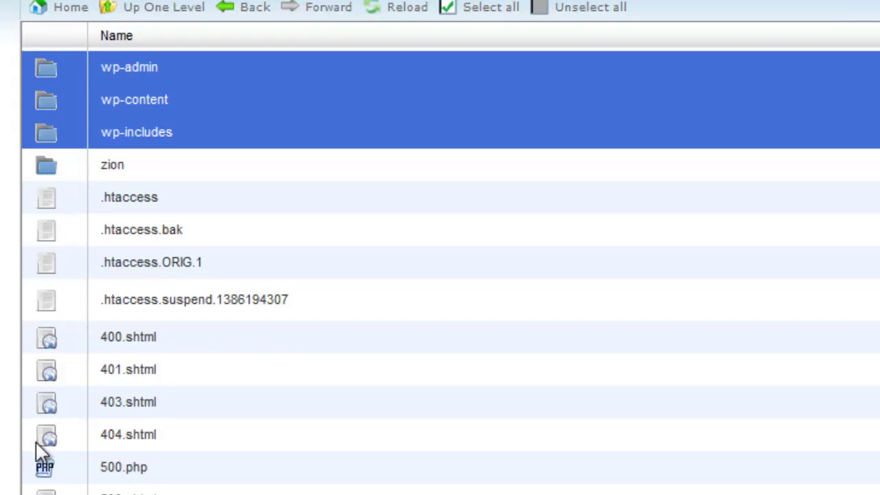
ctrl+click(48, 197)
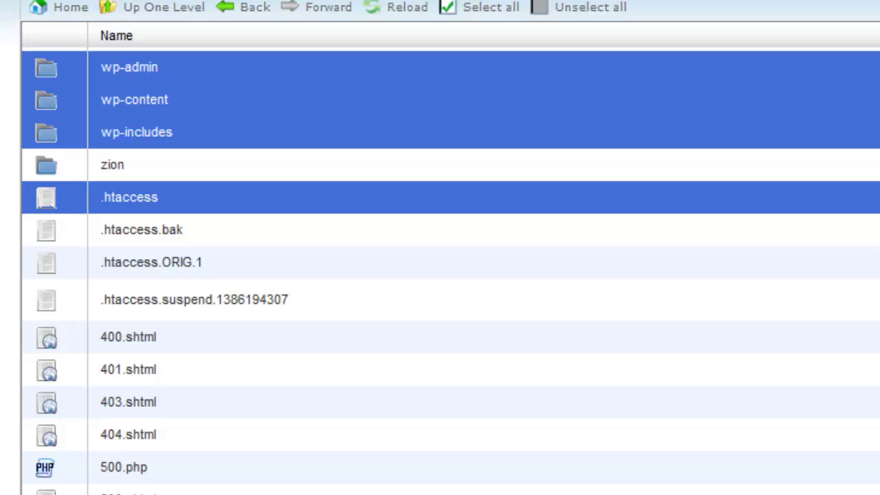
Add index.php, license.txt, readme.html and wp-activate.php through wp-config-sample.php to the selection.
scroll(440, 275, down, 6)
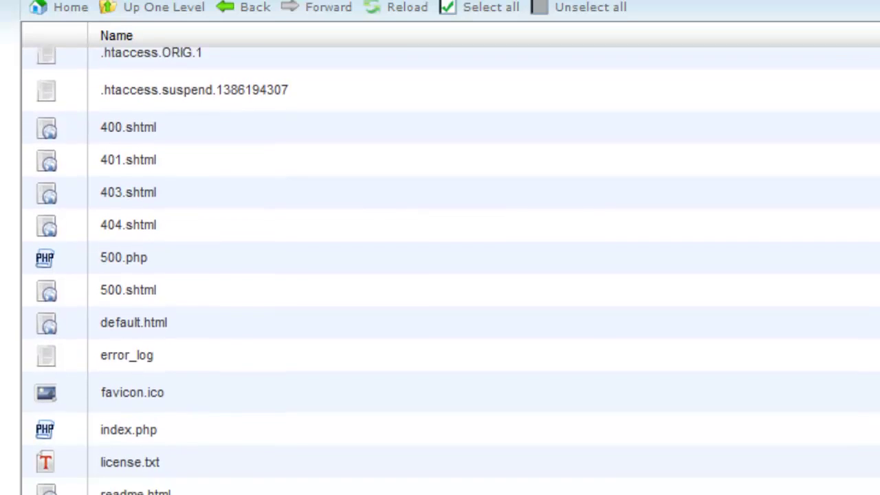
scroll(440, 275, down, 3)
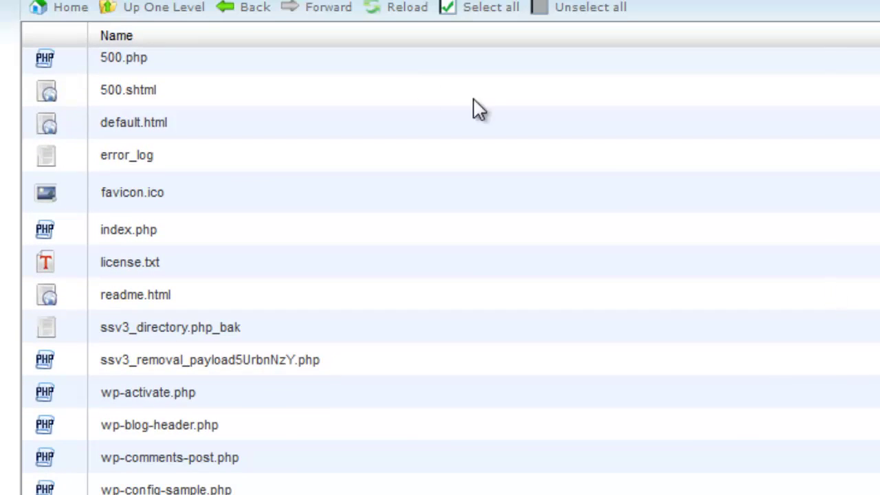
ctrl+click(46, 227)
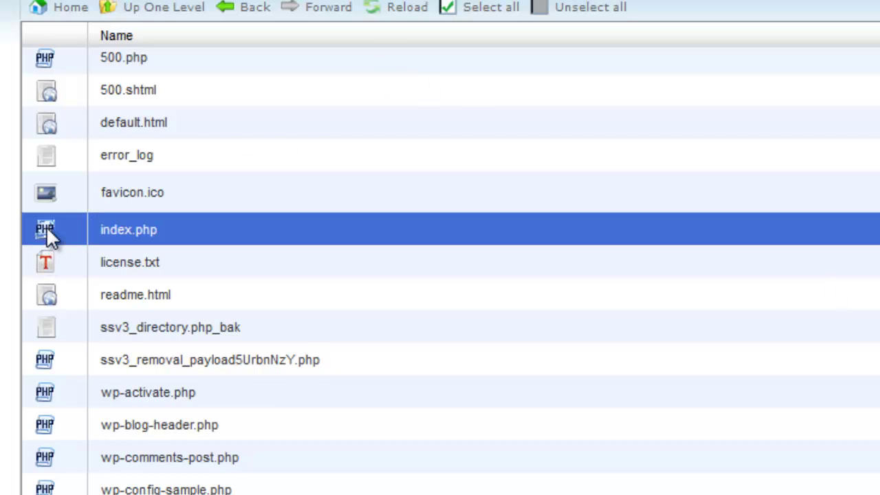
ctrl+click(45, 263)
ctrl+click(49, 292)
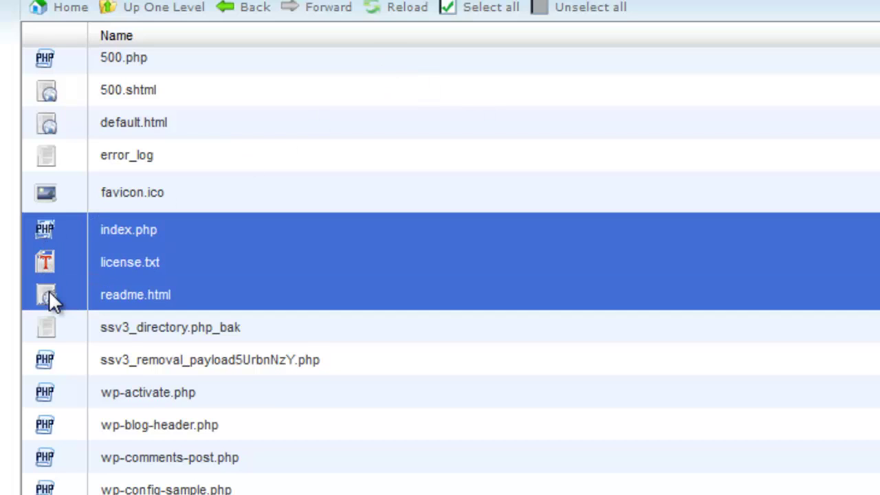
ctrl+click(46, 392)
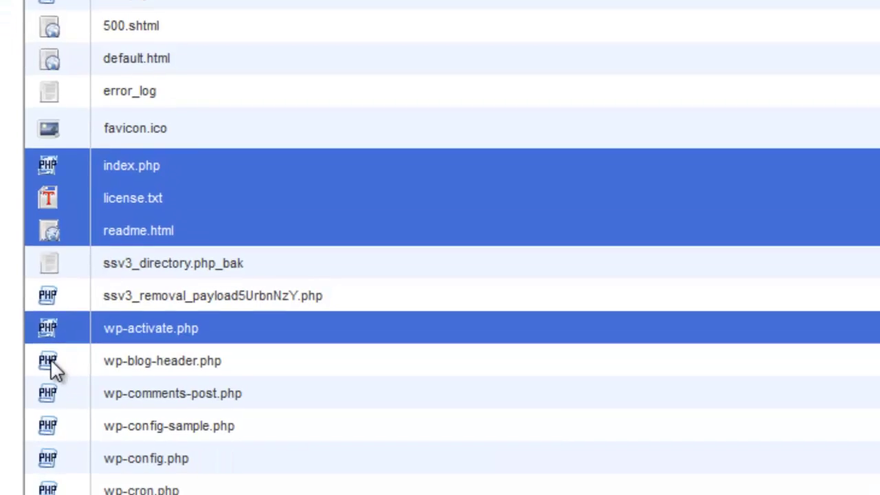
ctrl+click(49, 360)
ctrl+click(48, 392)
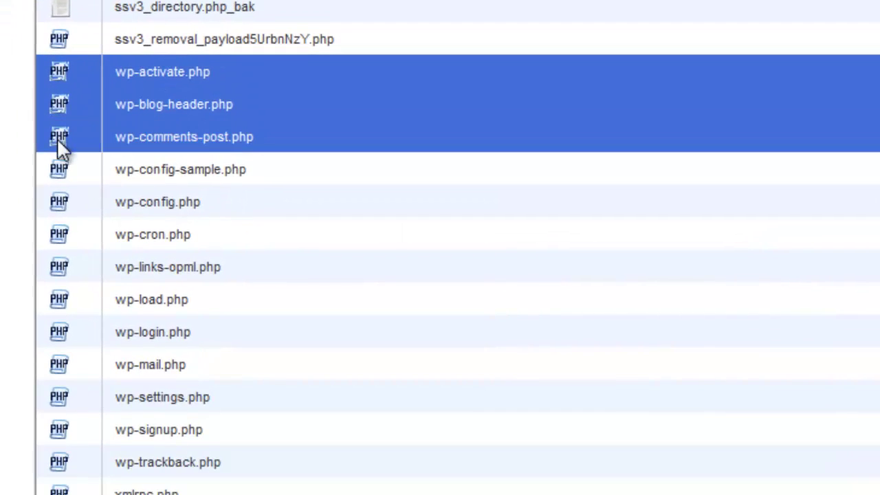
ctrl+click(47, 425)
Add wp-config.php through wp-signup.php, wp-trackback.php and xmlrpc.php to the selection.
ctrl+click(59, 205)
ctrl+click(69, 237)
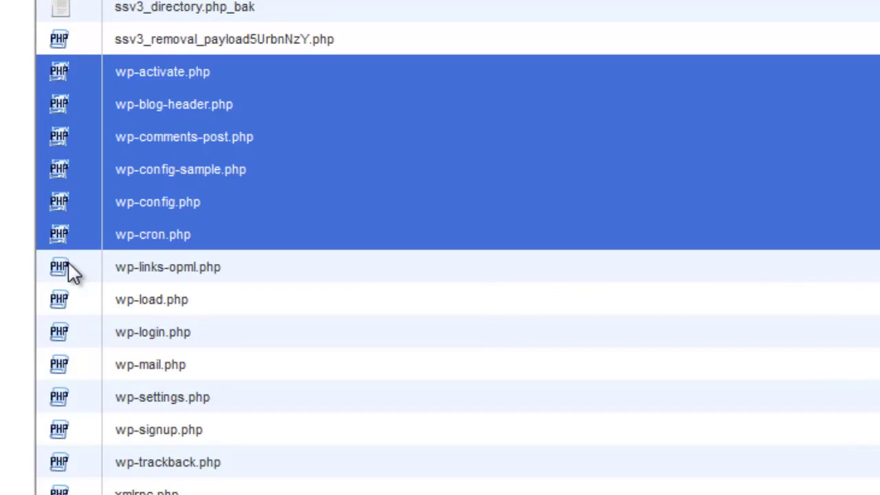
ctrl+click(68, 270)
ctrl+click(65, 304)
ctrl+click(66, 342)
ctrl+click(64, 369)
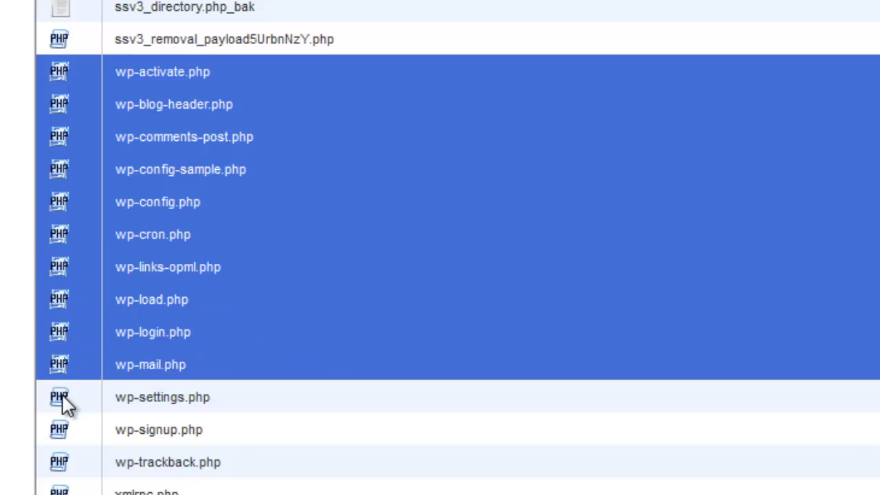
ctrl+click(63, 403)
ctrl+click(62, 433)
click(167, 266)
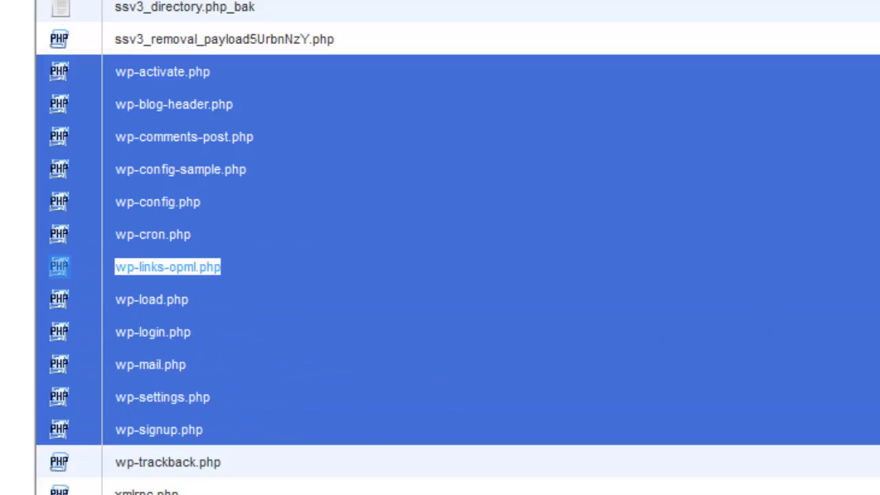
scroll(234, 416, down, 1)
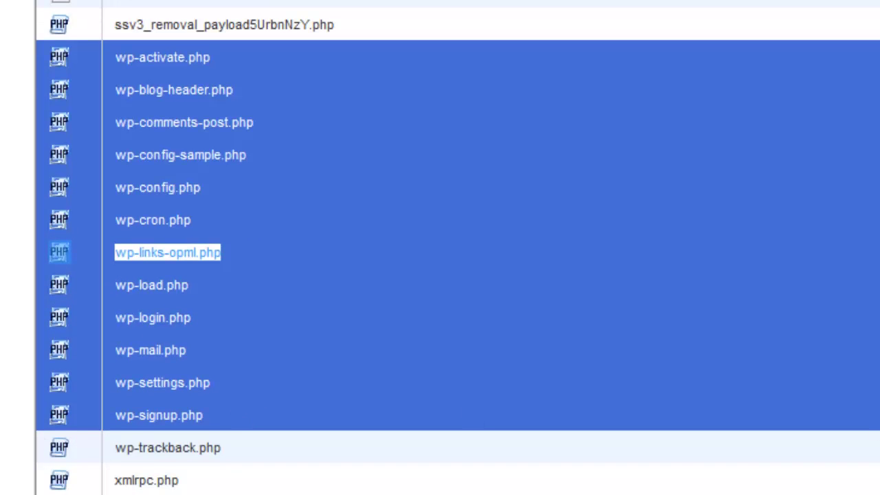
ctrl+click(52, 450)
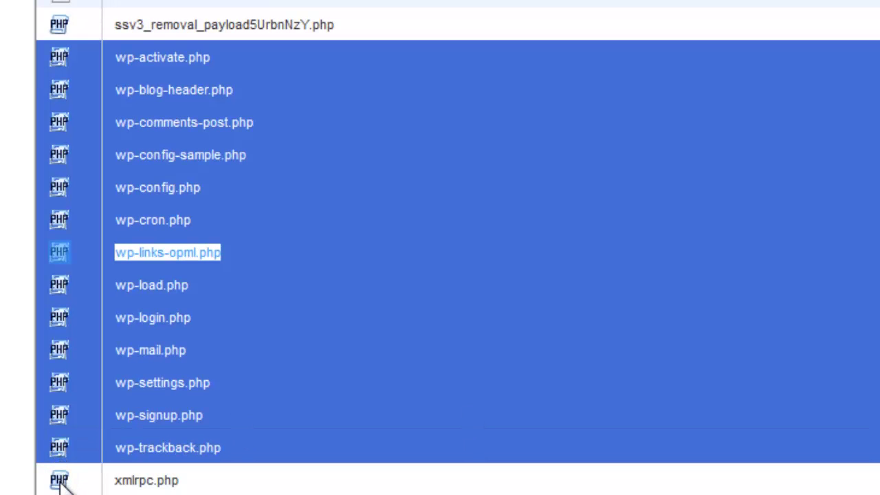
ctrl+click(60, 481)
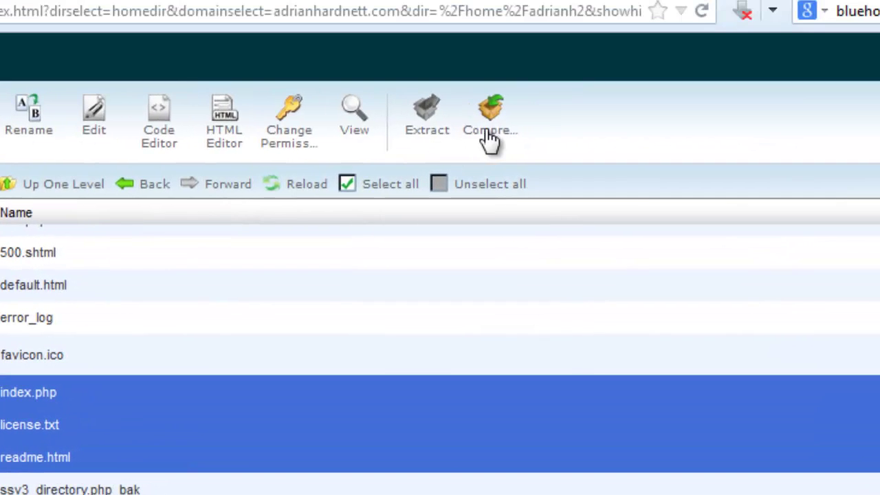
Compress the selected WordPress files into a Zip archive named adrianwp.
click(490, 137)
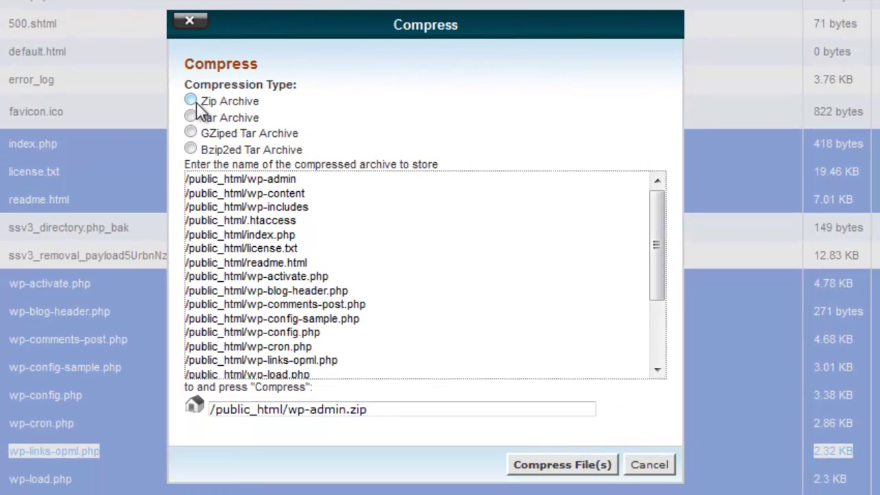
click(204, 261)
double_click(327, 410)
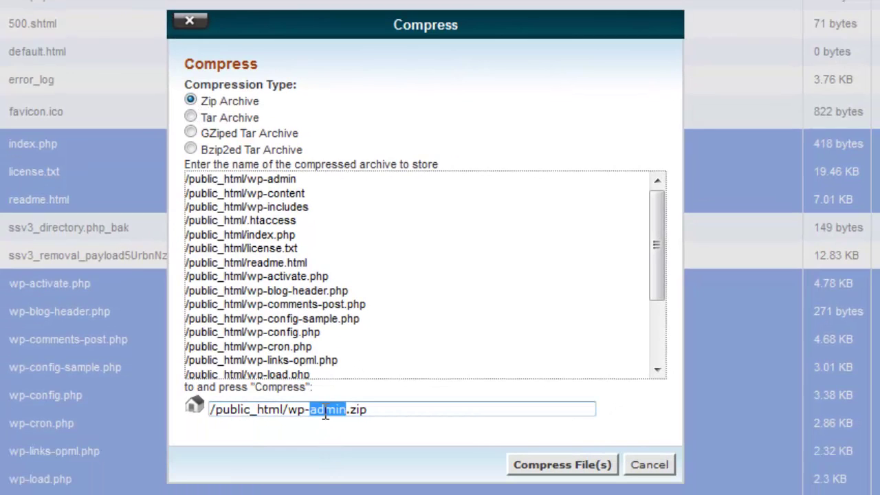
key(BackSpace)
key(BackSpace)
key(BackSpace)
key(BackSpace)
text(adm)
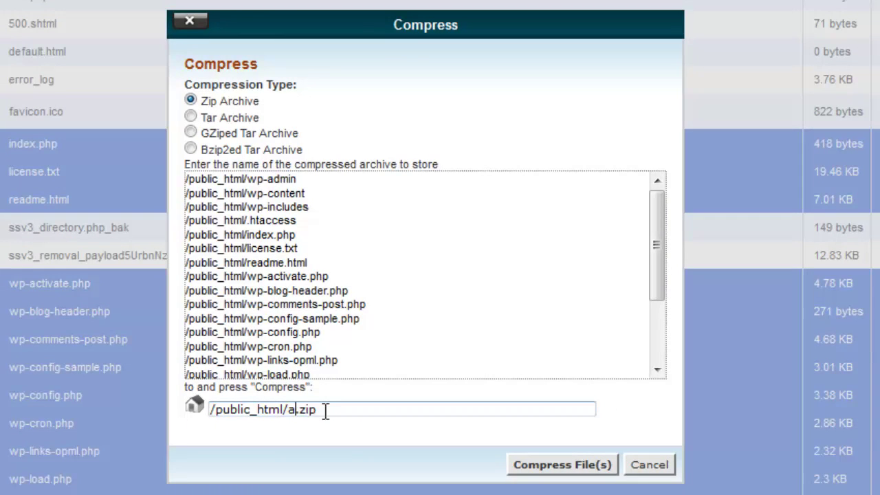
text(ianwp)
key(Return)
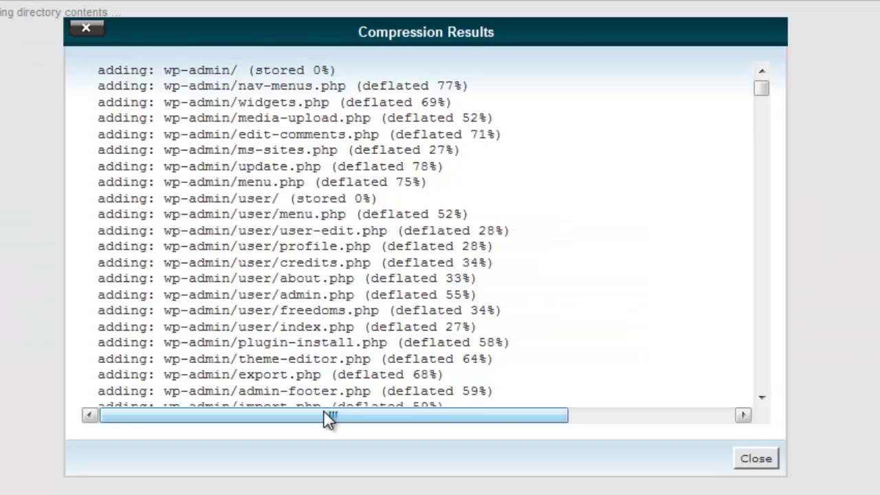
Download the 7.26 MB adrianwp.zip archive from public_html to the computer.
click(767, 464)
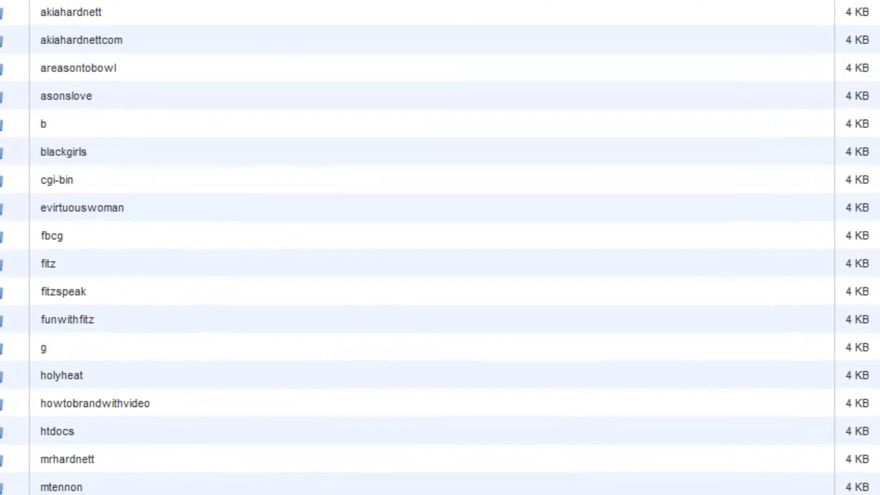
scroll(468, 247, down, 15)
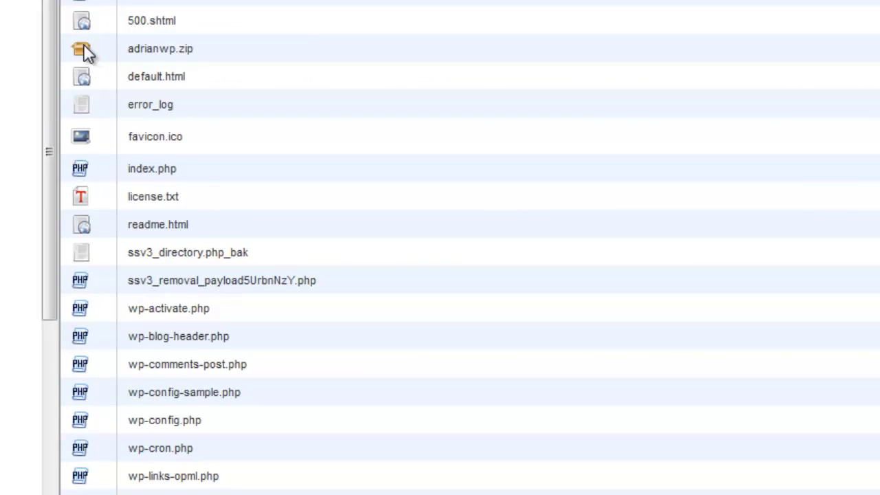
click(83, 43)
double_click(83, 43)
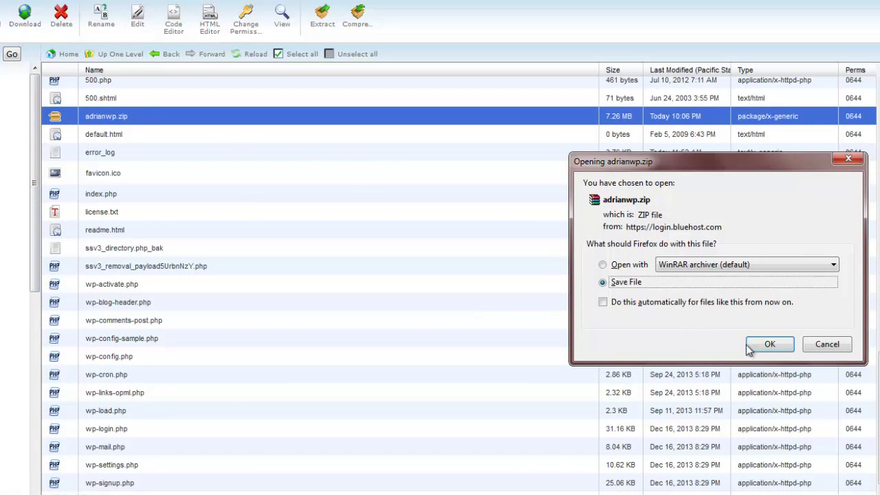
click(769, 344)
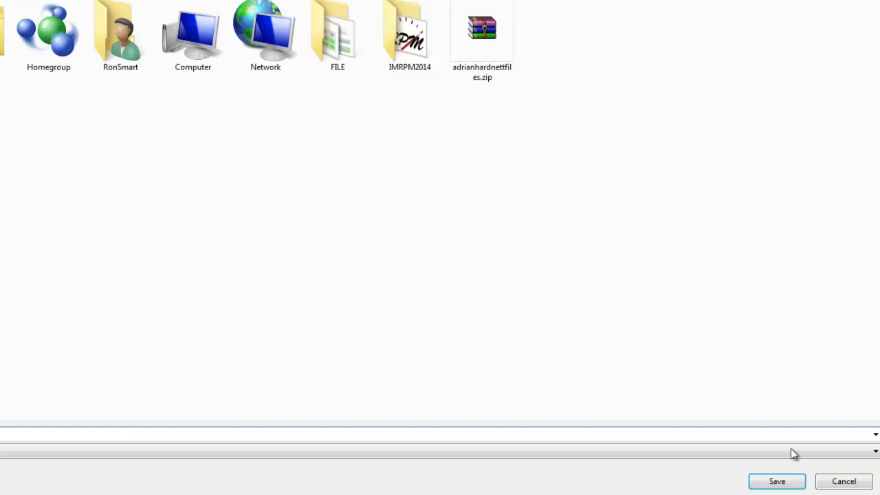
click(778, 482)
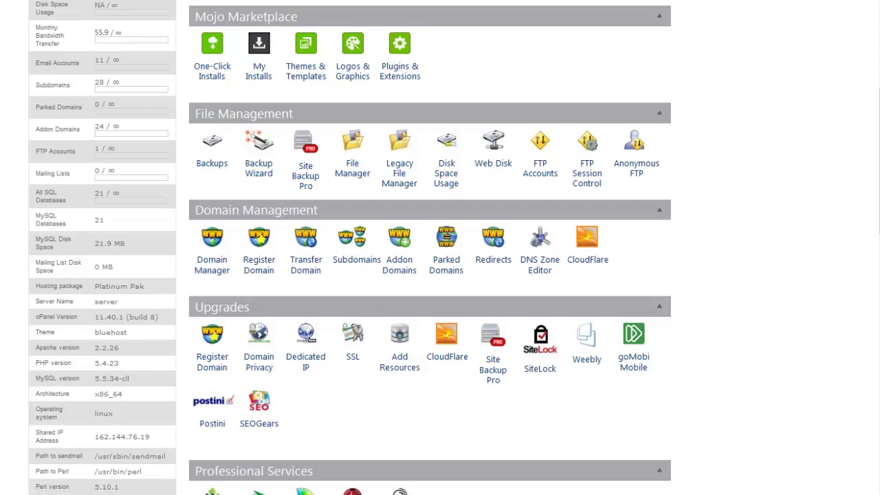
Open phpMyAdmin, expand the adrianh2 databases, then go back to the File Manager tab.
drag(877, 175, 864, 353)
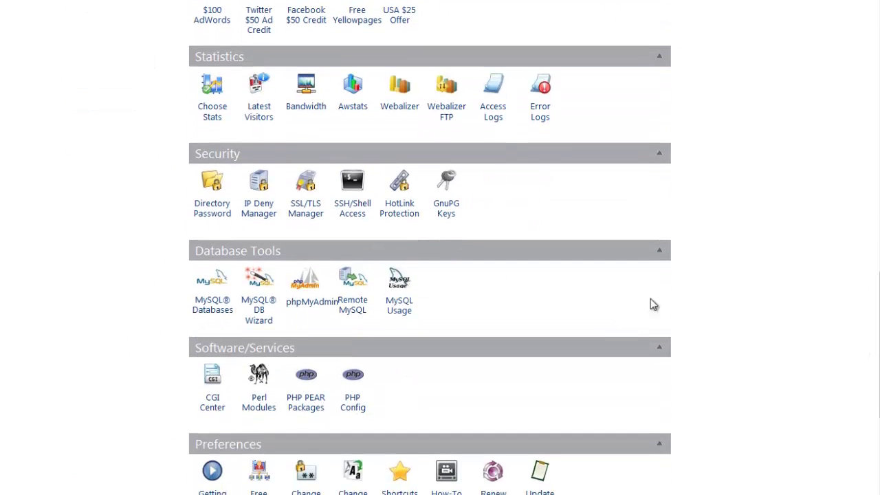
click(312, 302)
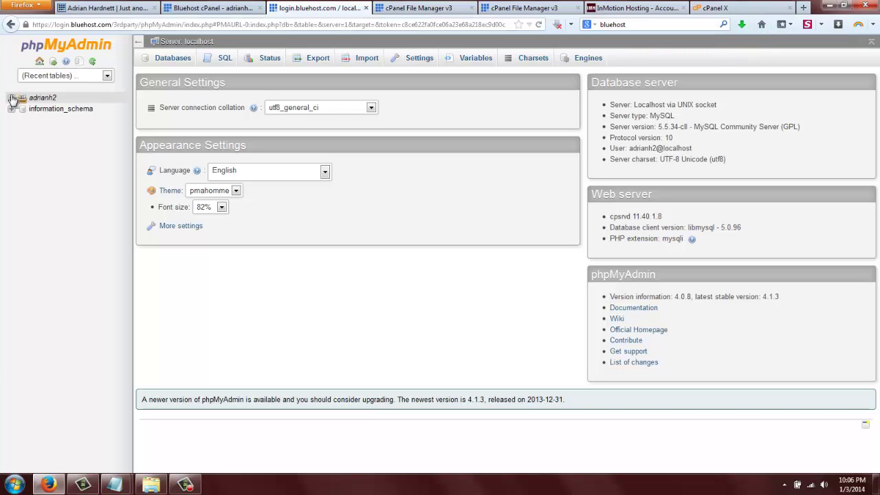
click(11, 97)
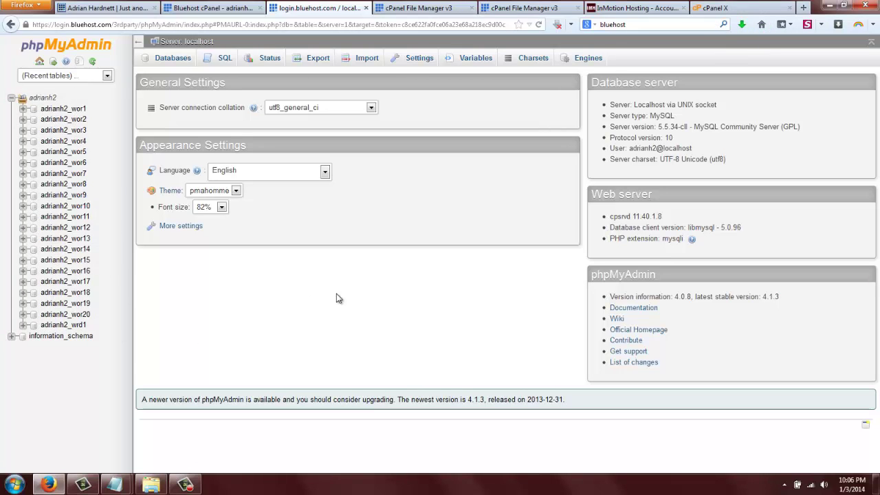
click(409, 7)
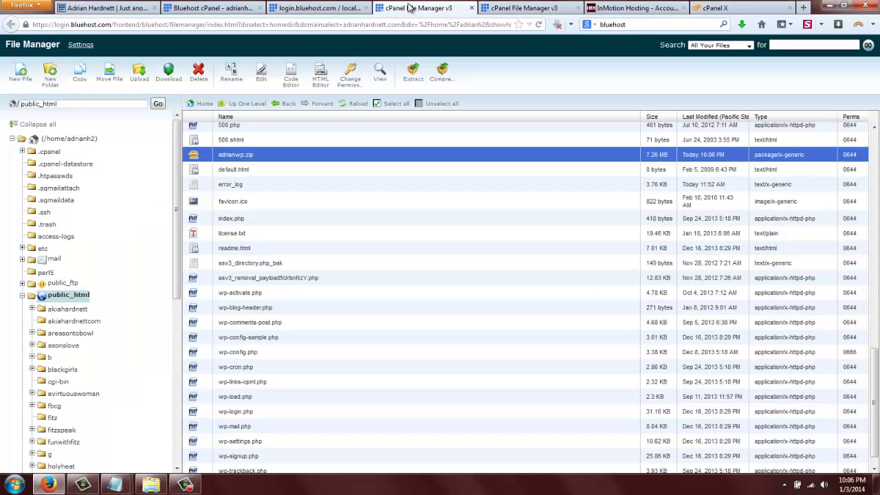
Open wp-config.php in the text editor and check that its database is adrianh2_wor20.
drag(873, 357, 874, 395)
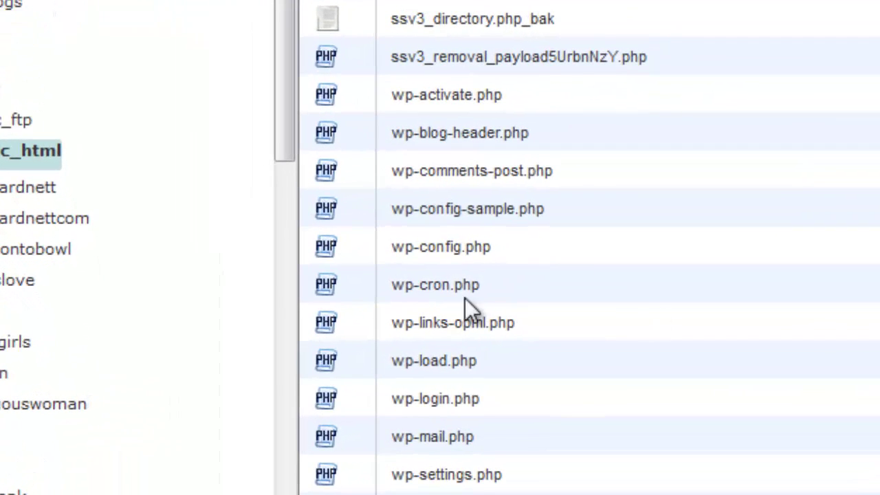
click(332, 247)
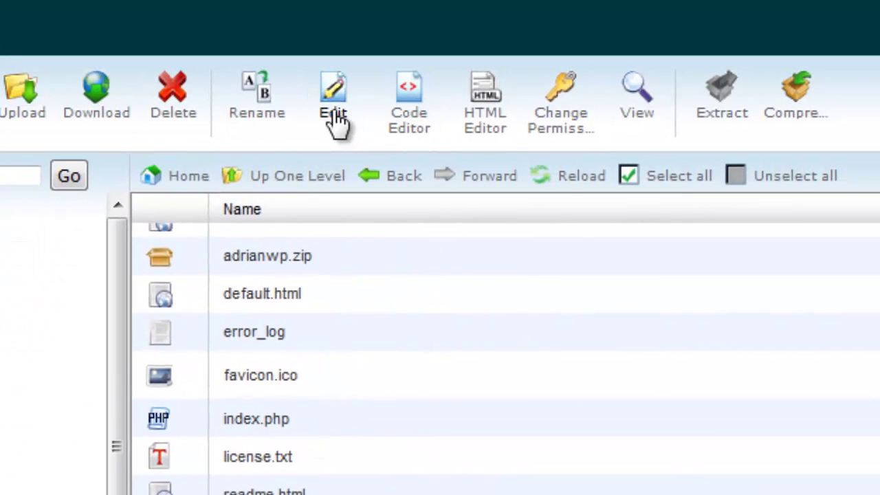
click(333, 111)
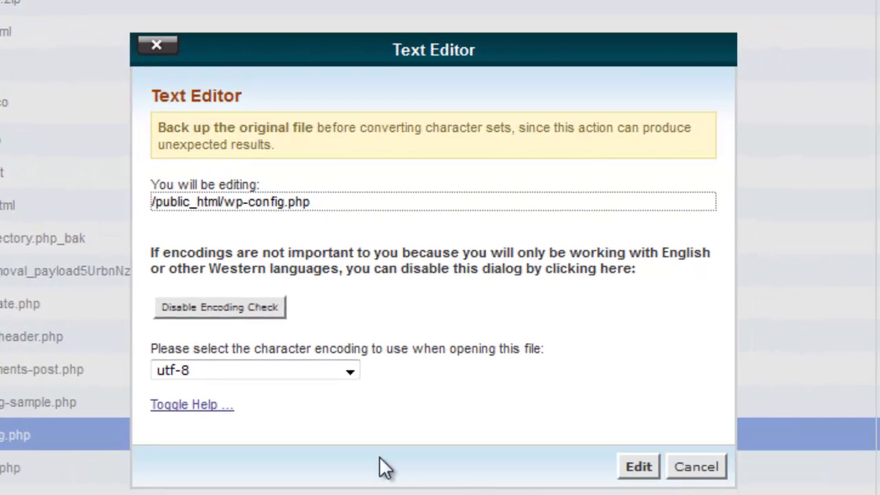
click(634, 473)
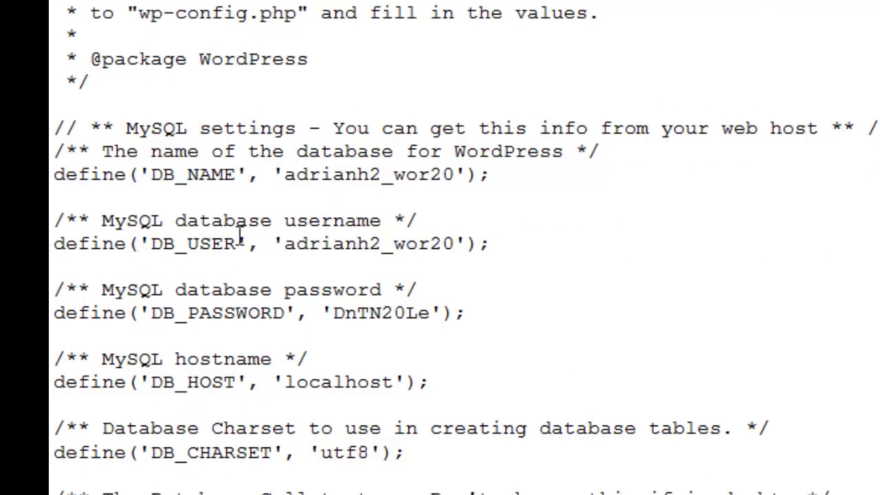
drag(284, 243, 454, 248)
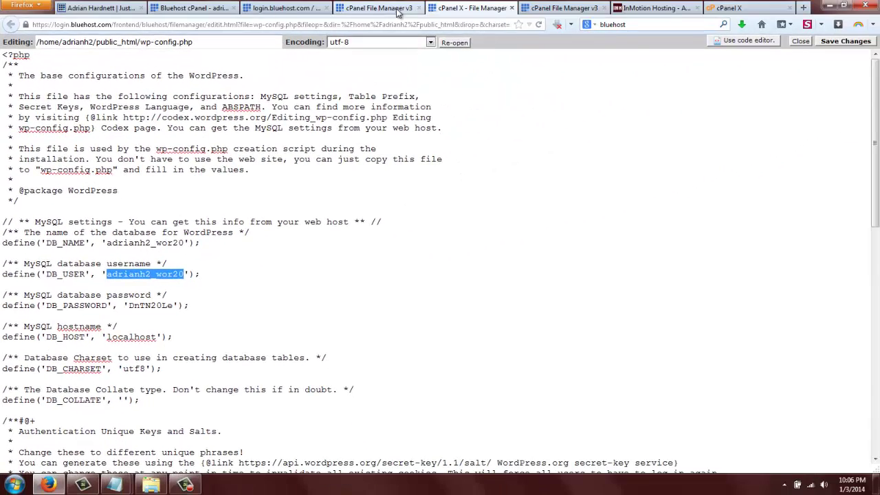
click(399, 10)
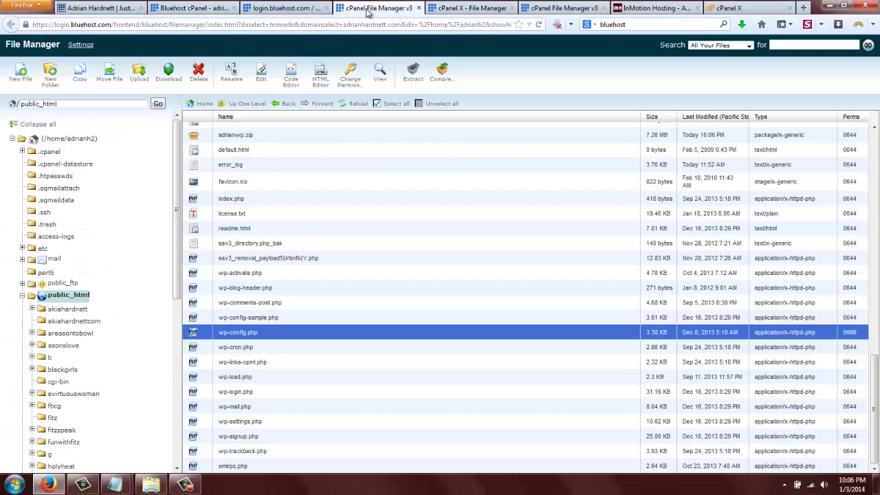
Open the adrianh2_wor20 database in phpMyAdmin and select all 11 tables.
click(283, 9)
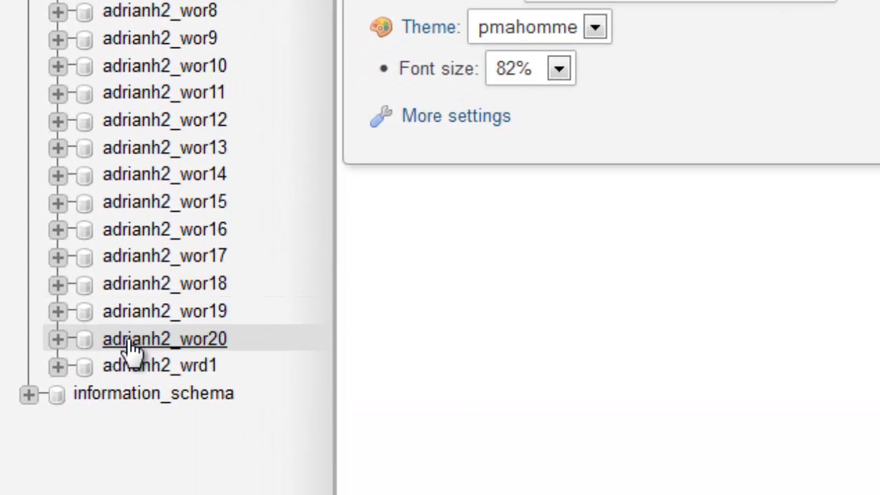
click(131, 342)
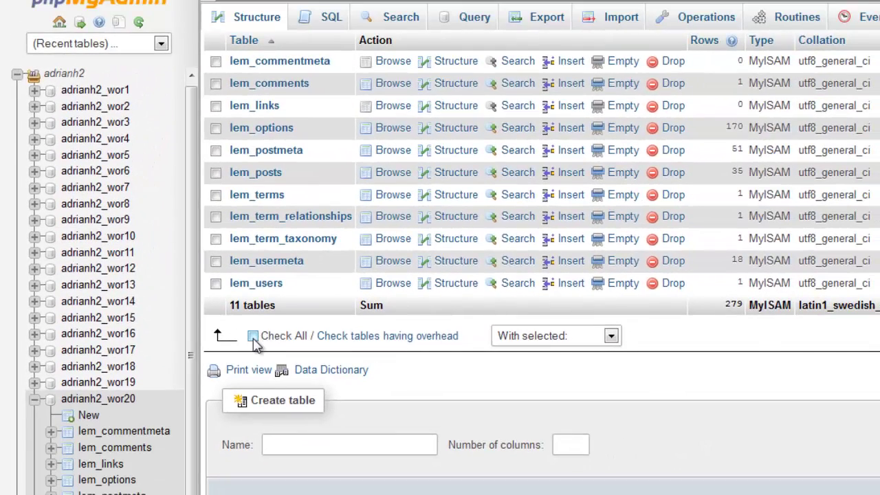
click(253, 336)
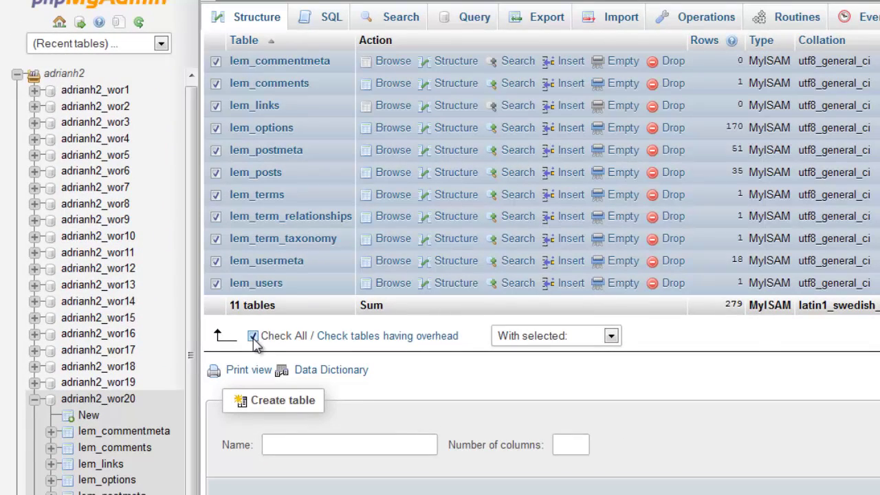
Choose a Custom export and enable Add DROP TABLE / VIEW / PROCEDURE statements.
click(544, 18)
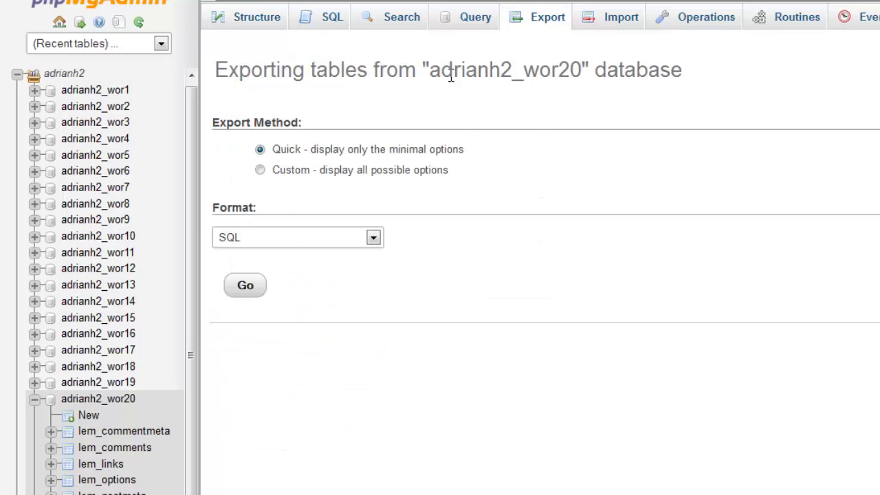
click(260, 171)
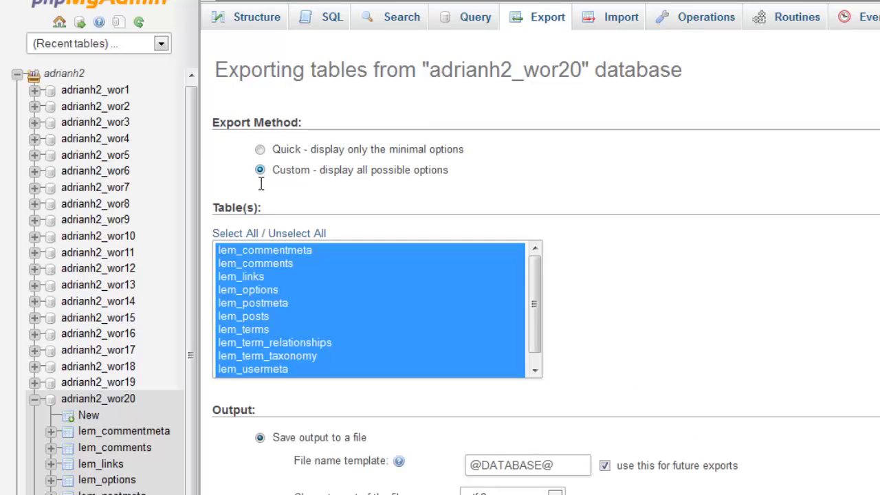
drag(536, 282, 541, 338)
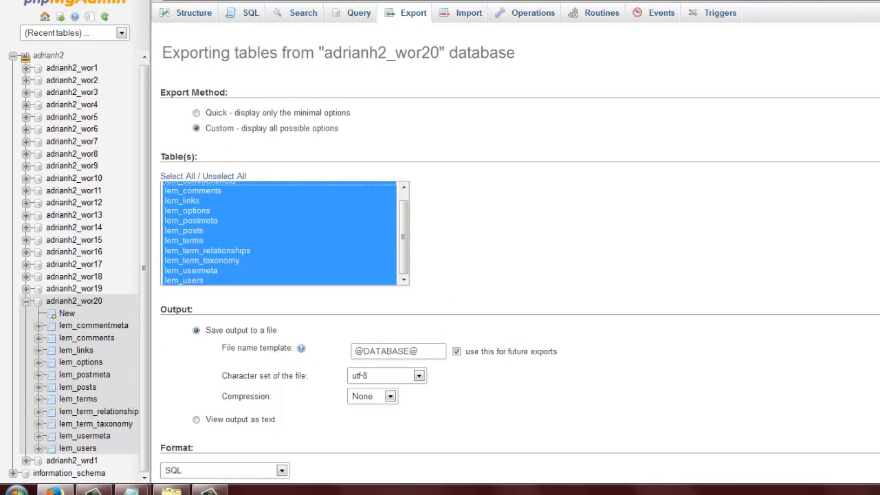
scroll(519, 251, down, 4)
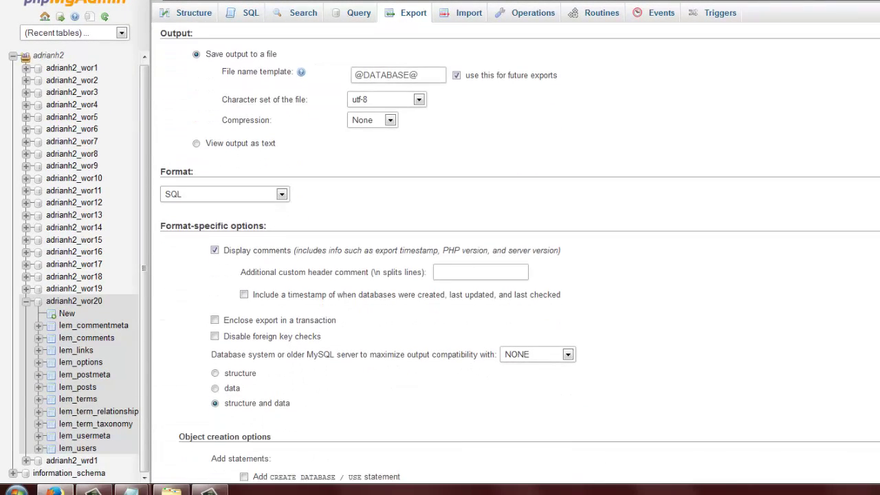
scroll(520, 251, down, 5)
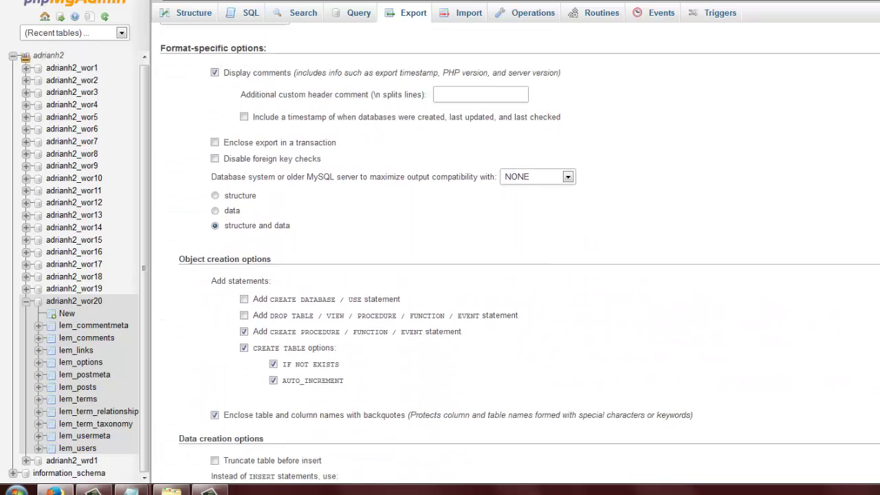
scroll(520, 250, down, 5)
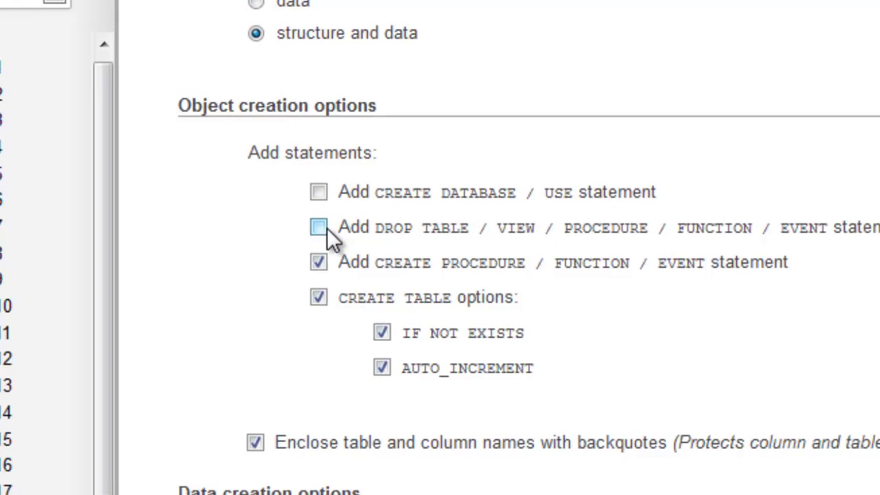
click(320, 227)
scroll(495, 275, down, 3)
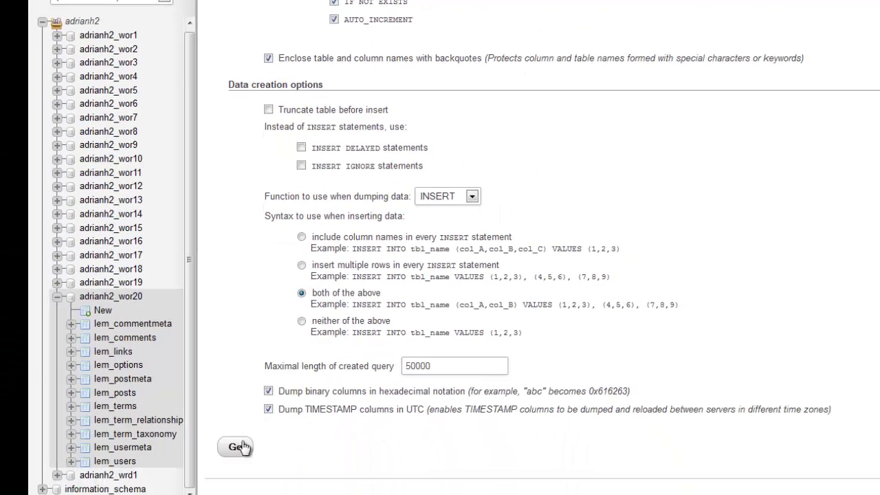
Run the export, save adrianh2_wor20.sql to the Desktop, and return to File Manager.
click(240, 447)
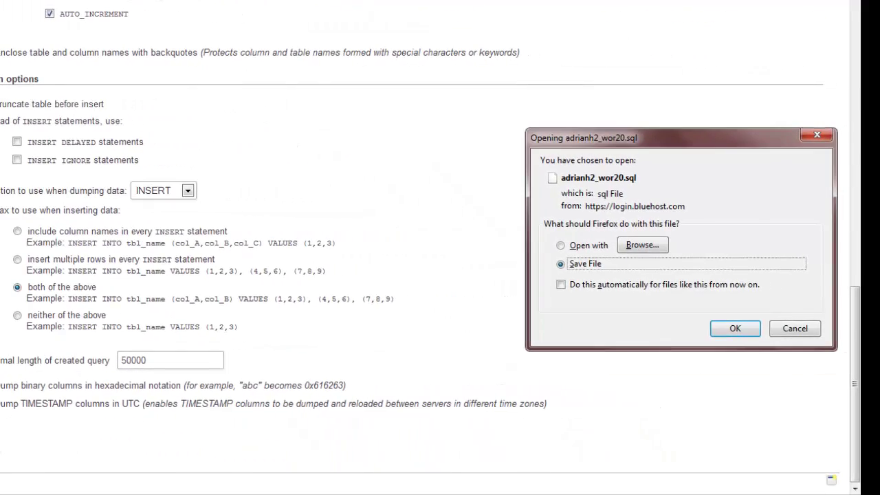
click(731, 329)
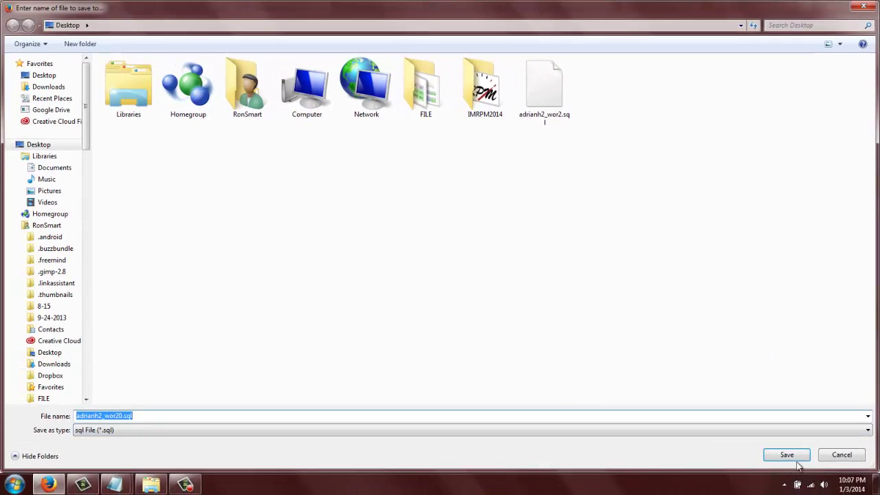
click(789, 456)
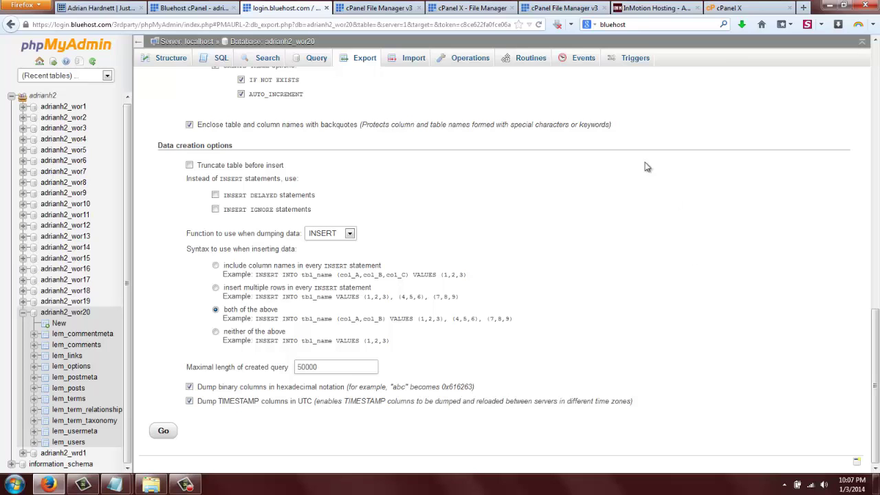
click(508, 8)
click(366, 9)
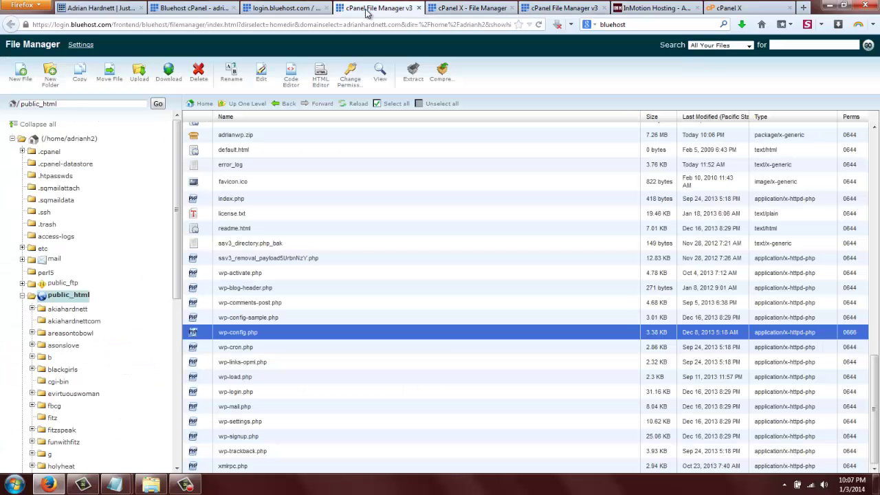
Close the wp-config editor tab and switch to the InMotion Hosting cPanel home.
click(476, 7)
click(510, 8)
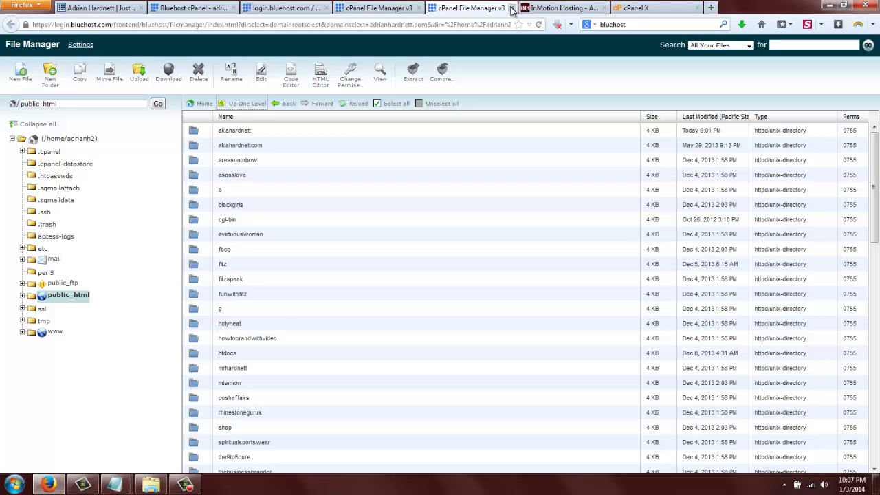
click(560, 8)
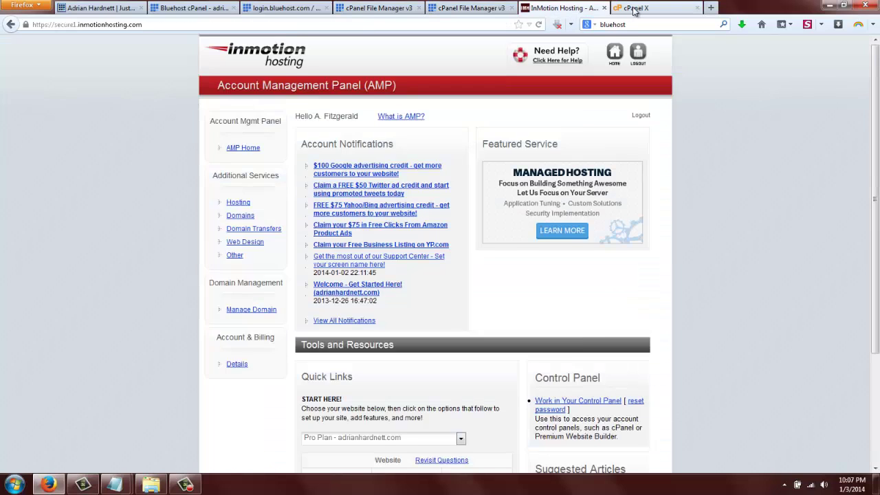
click(632, 8)
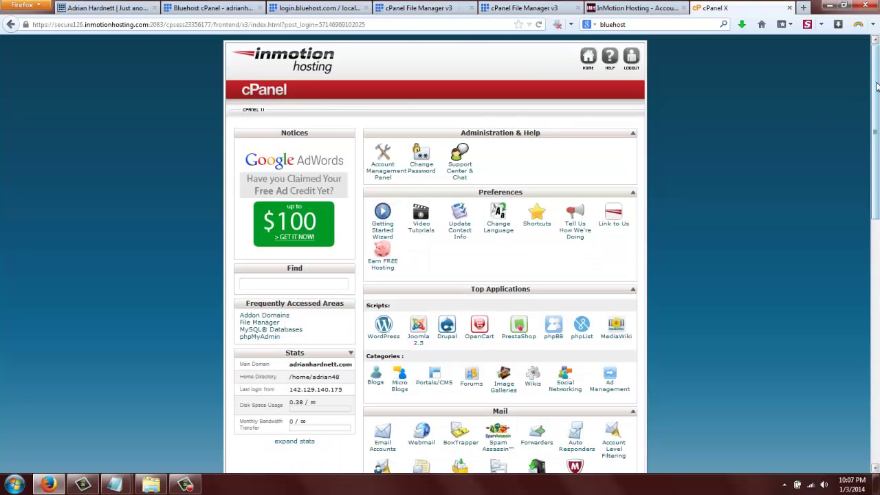
Scroll the new cPanel home page down to its Domains section.
drag(876, 86, 876, 230)
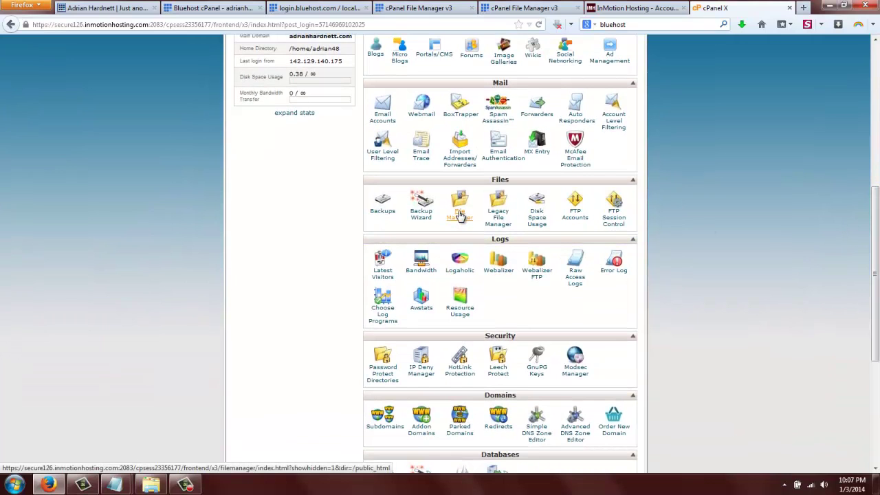
drag(874, 258, 872, 161)
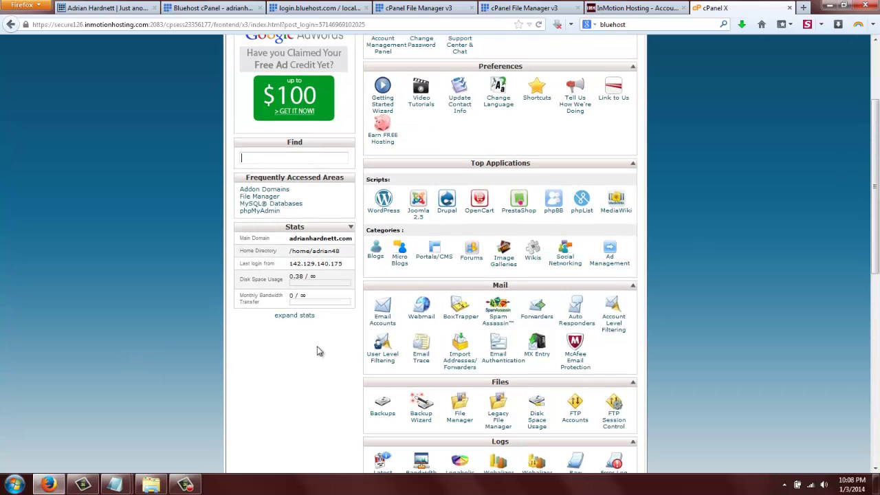
drag(877, 160, 873, 299)
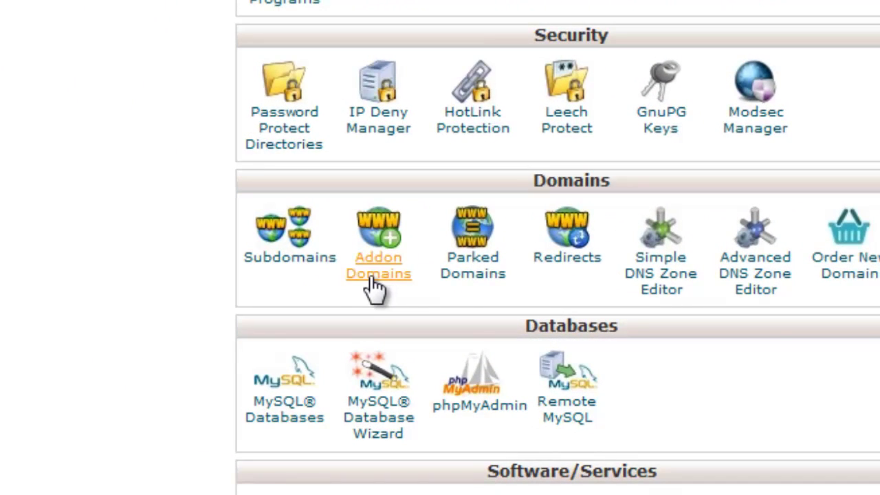
scroll(557, 246, up, 8)
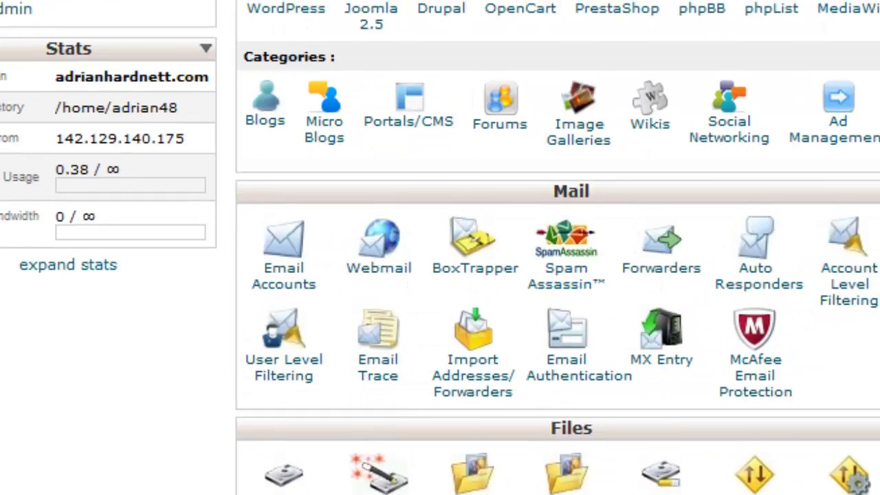
drag(56, 76, 223, 80)
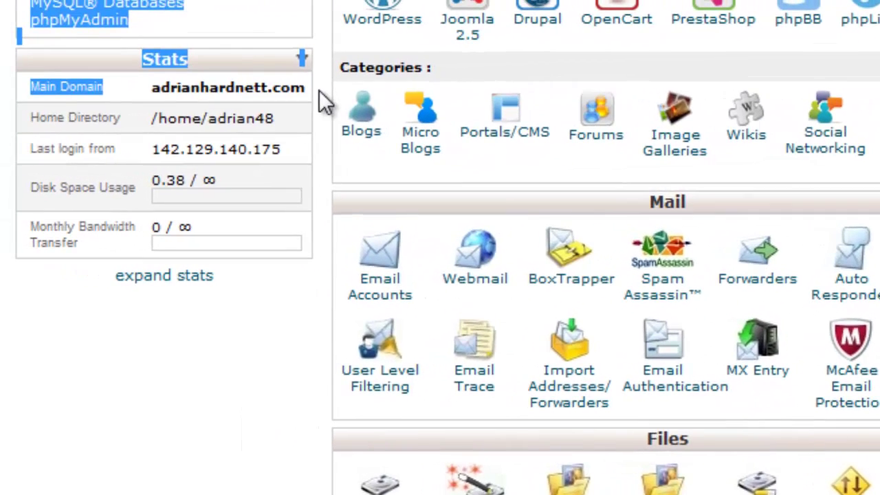
click(9, 95)
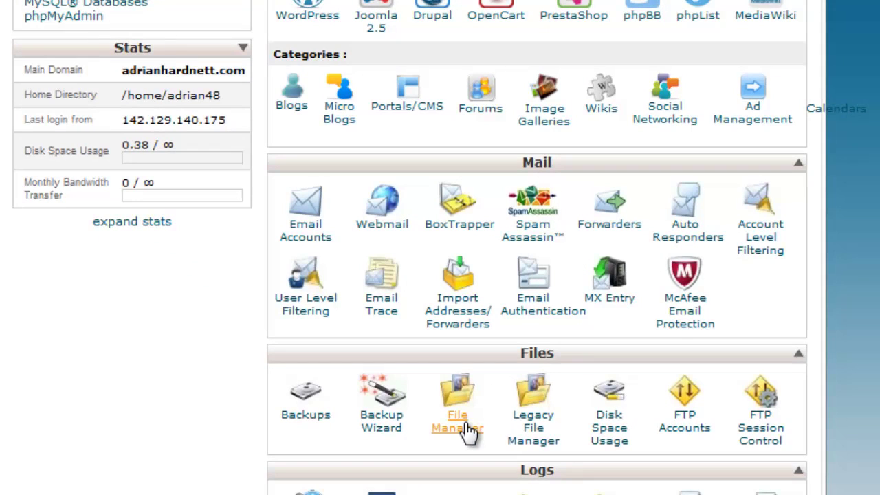
click(467, 433)
scroll(399, 230, down, 10)
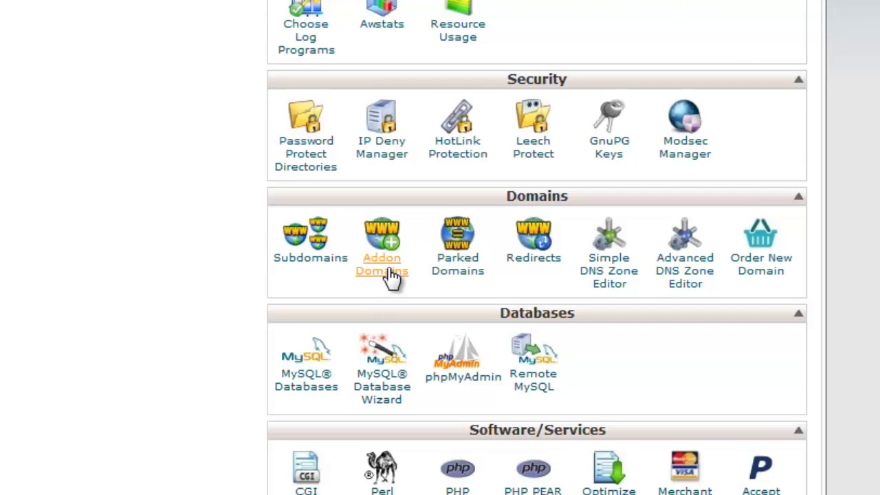
click(390, 274)
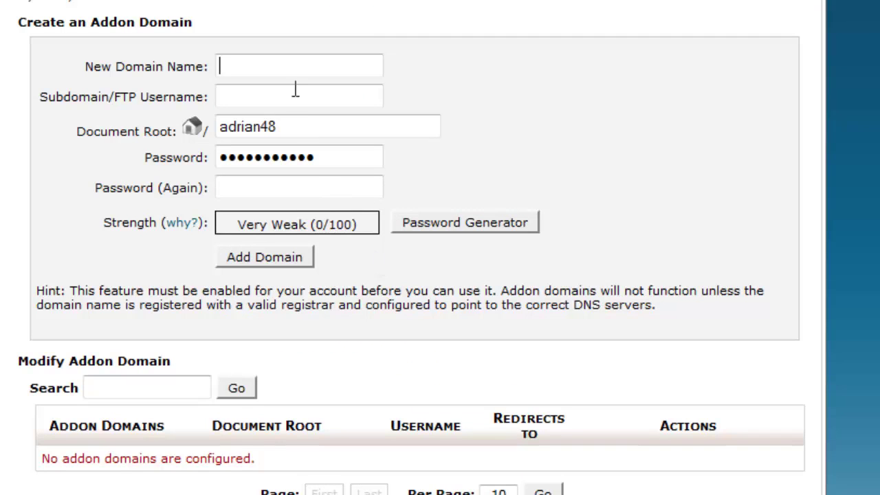
click(280, 66)
click(280, 66)
text(d)
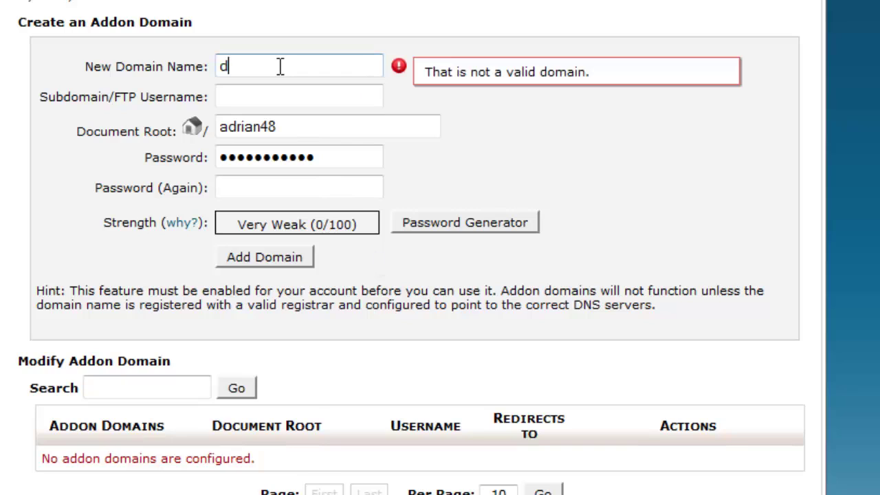
text(jdjdjdjdj.com)
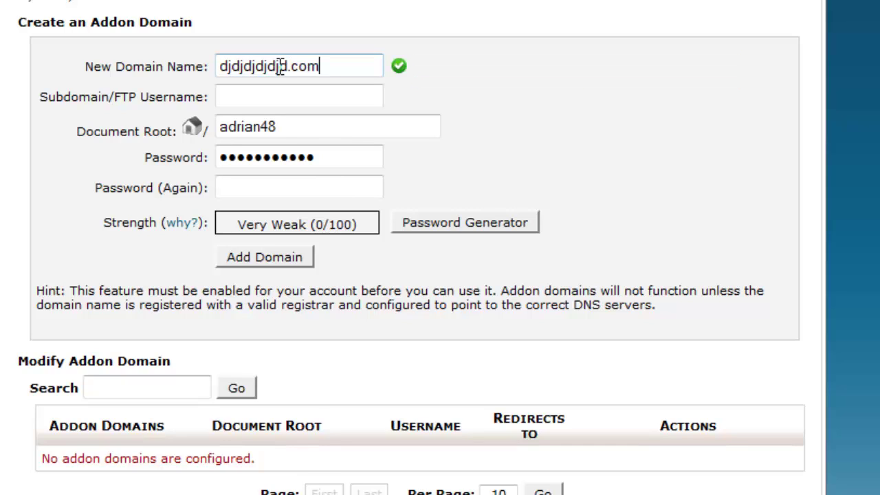
key(Tab)
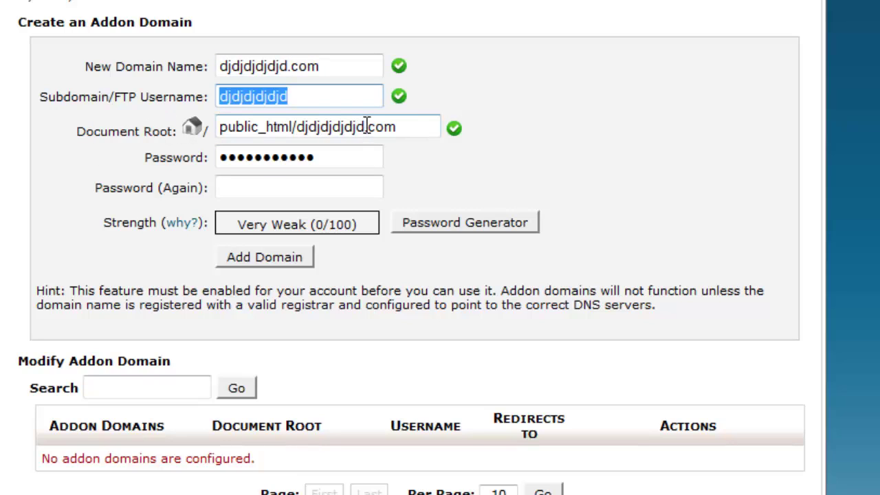
drag(365, 126, 431, 126)
key(BackSpace)
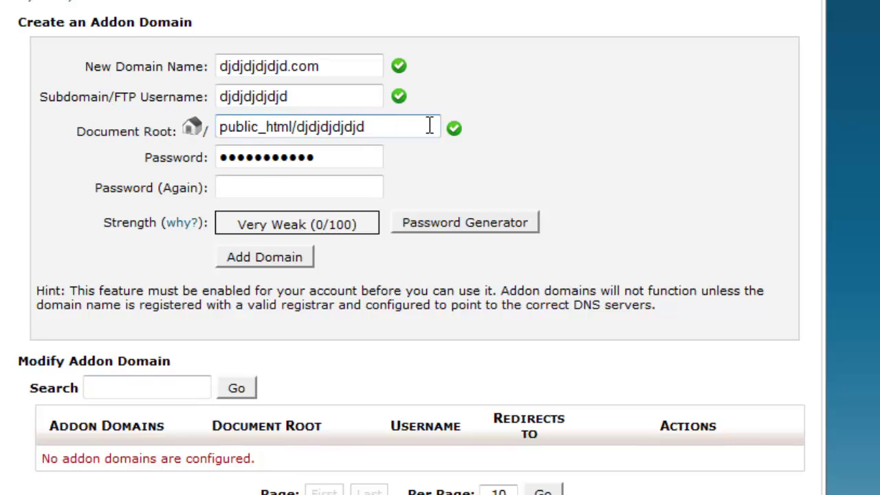
click(298, 127)
drag(303, 127, 384, 126)
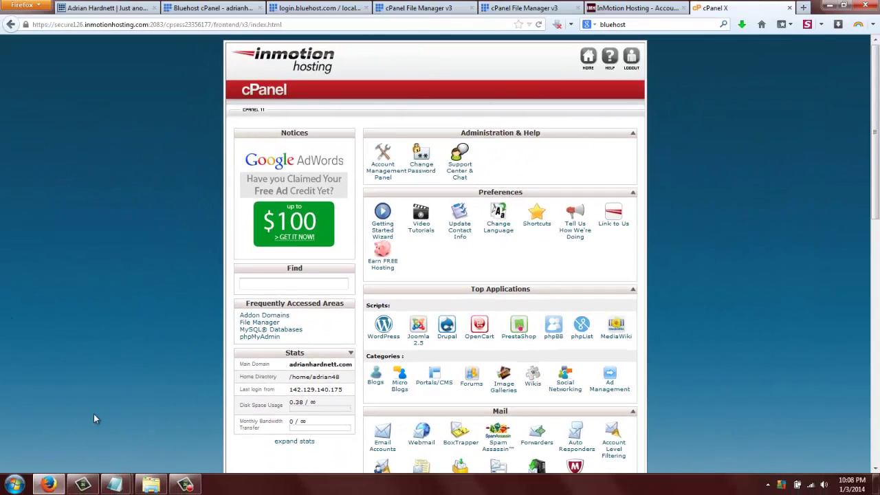
Open the new account's File Manager at the Web Root (public_html).
scroll(498, 253, down, 3)
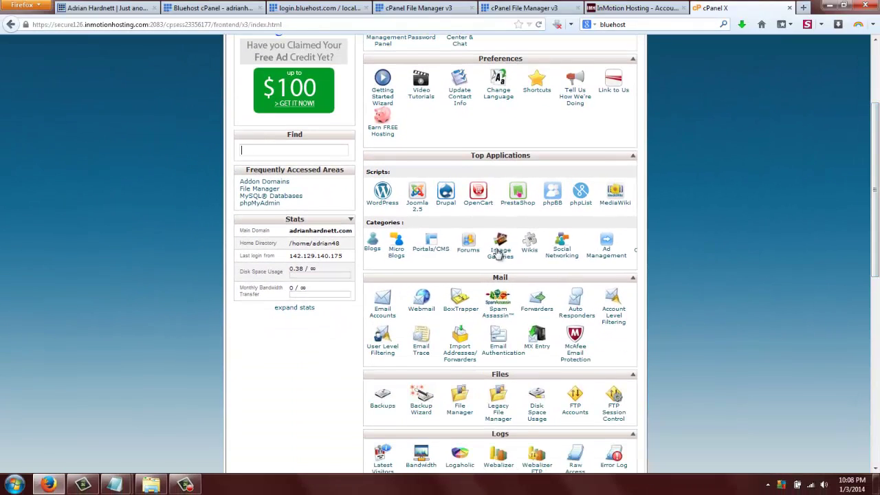
click(459, 407)
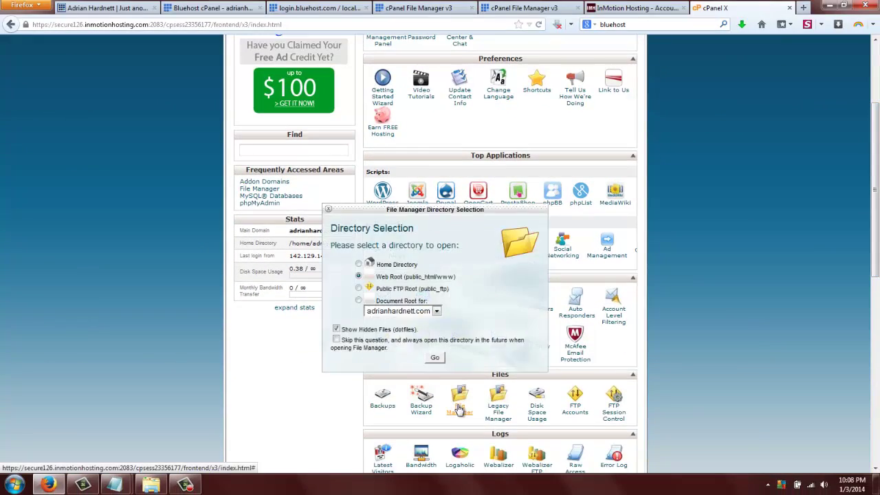
click(438, 357)
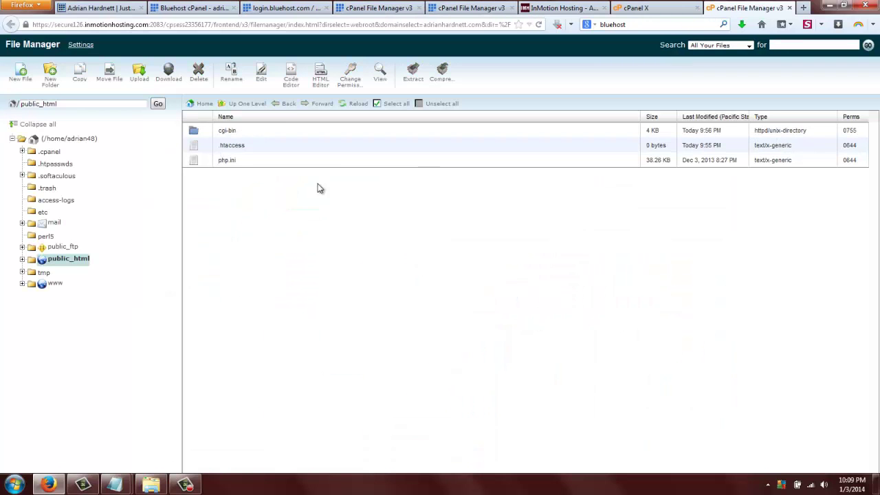
Copy the main domain name, then start an upload into public_html from the Desktop.
click(667, 9)
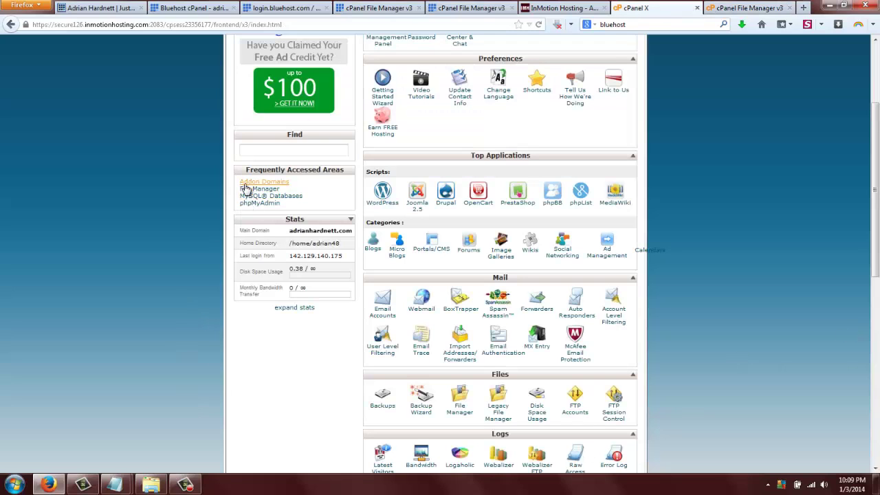
drag(290, 230, 353, 231)
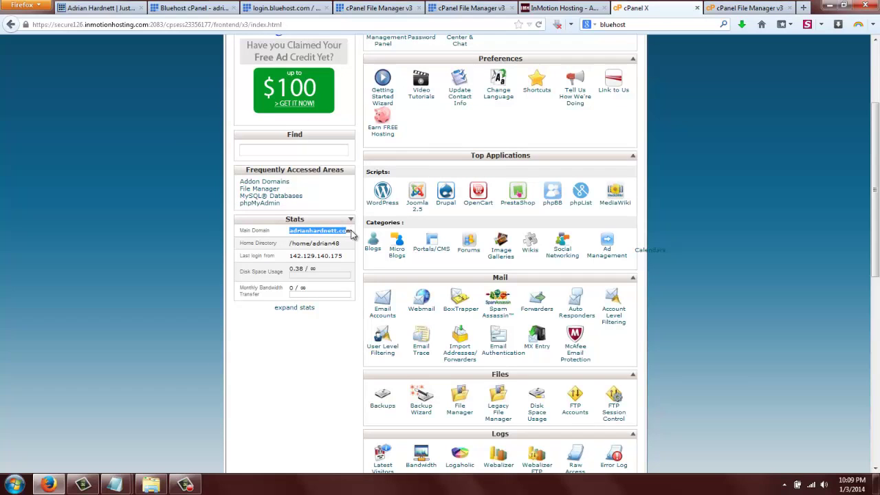
click(752, 7)
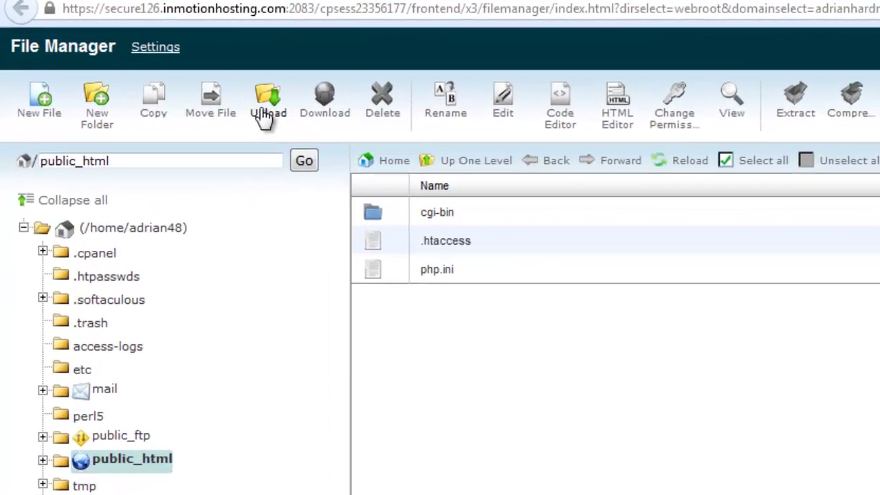
click(139, 78)
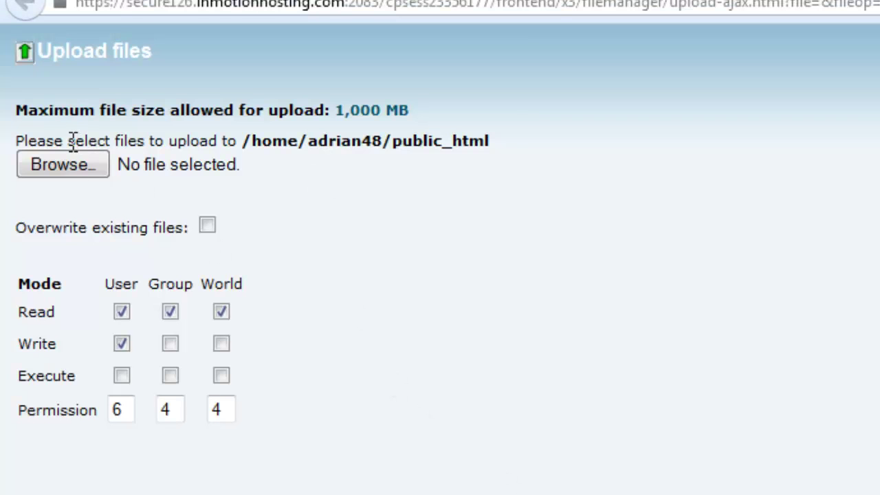
click(69, 165)
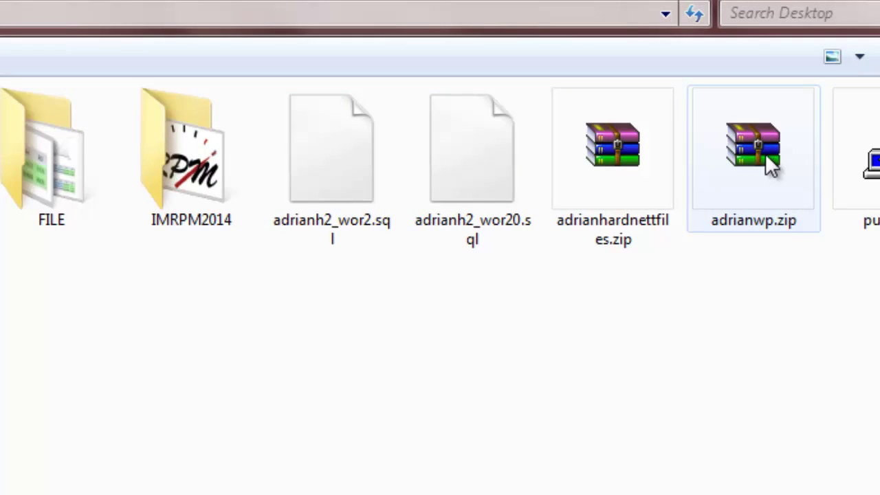
Upload adrianwp.zip into public_html and select the uploaded archive in the file list.
double_click(765, 157)
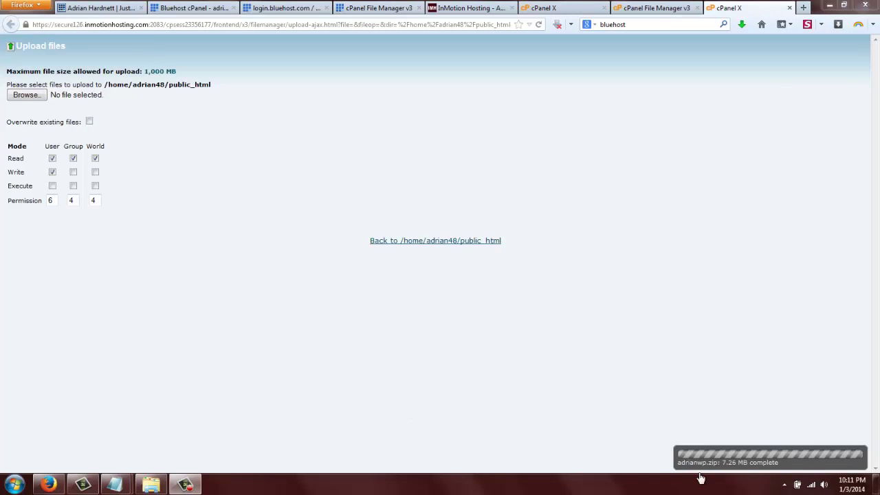
click(437, 242)
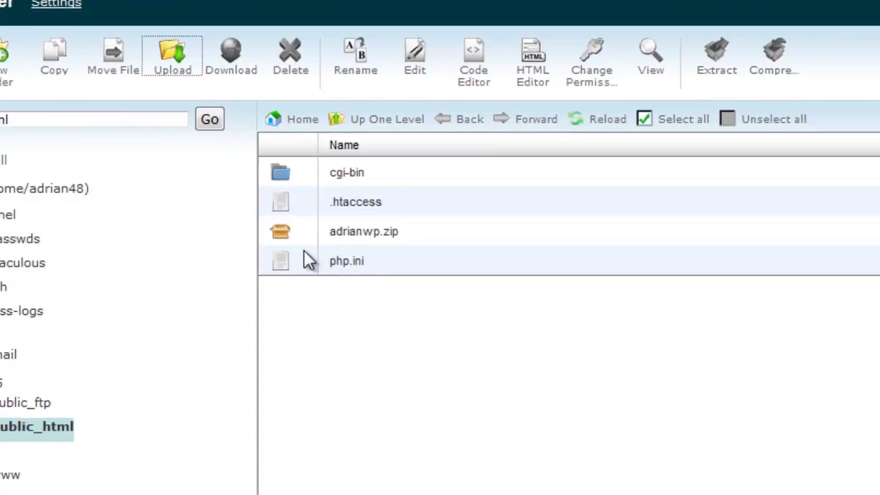
click(243, 199)
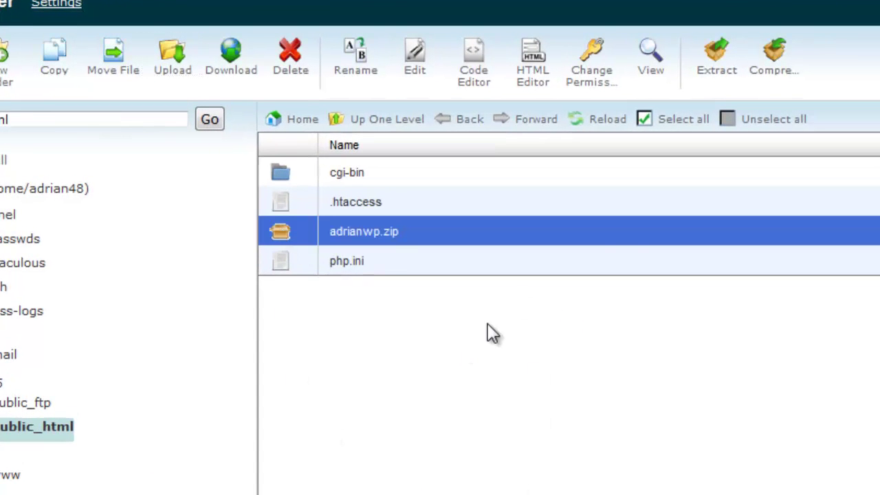
Extract adrianwp.zip into /public_html and dismiss the extraction results.
click(723, 66)
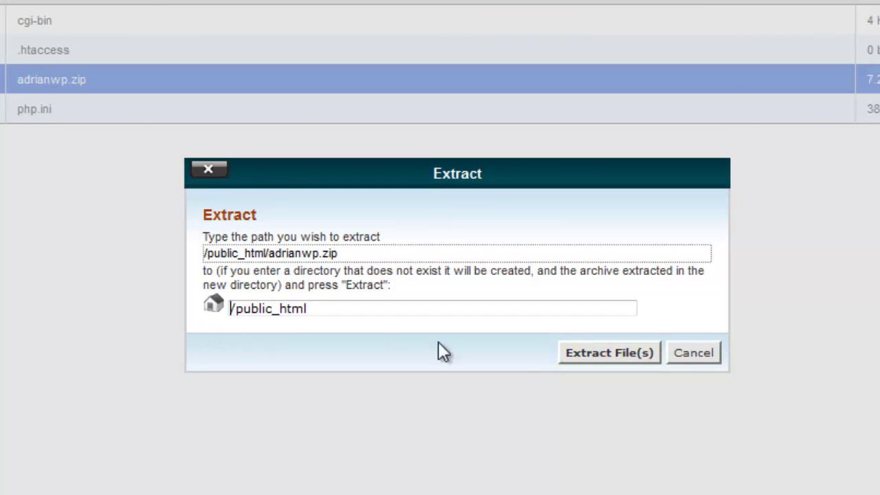
click(633, 354)
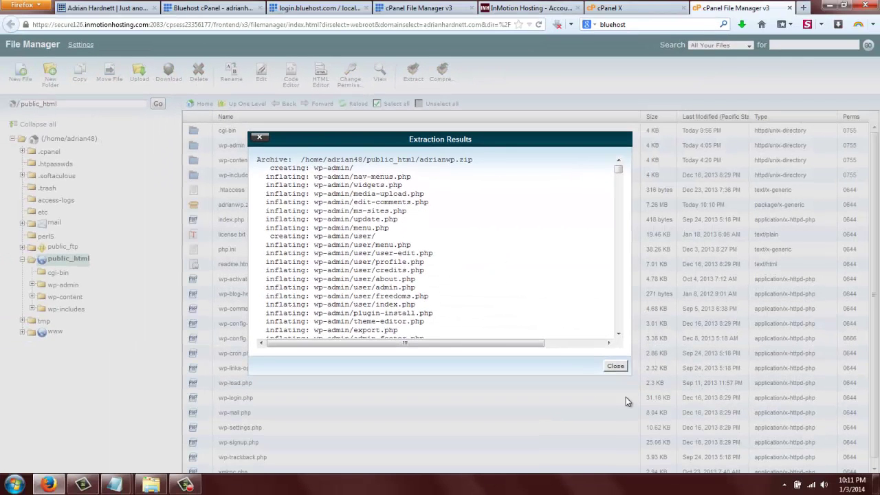
click(616, 366)
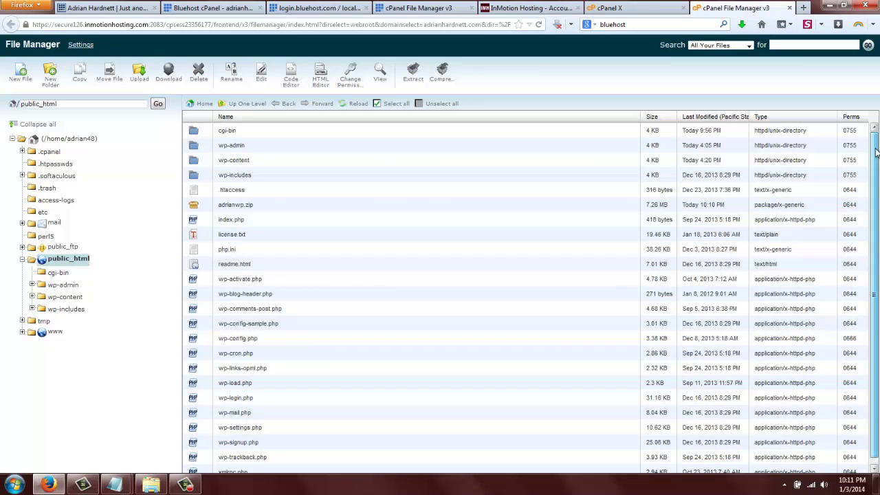
scroll(876, 301, down, 2)
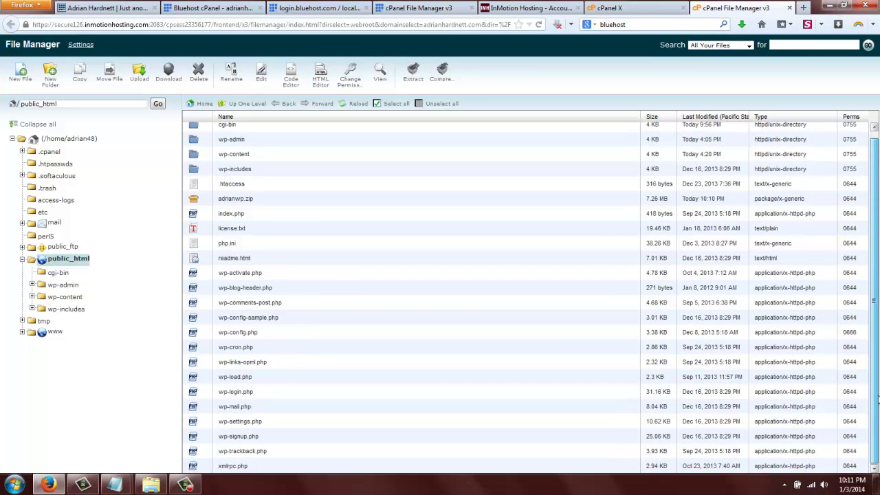
scroll(877, 399, up, 2)
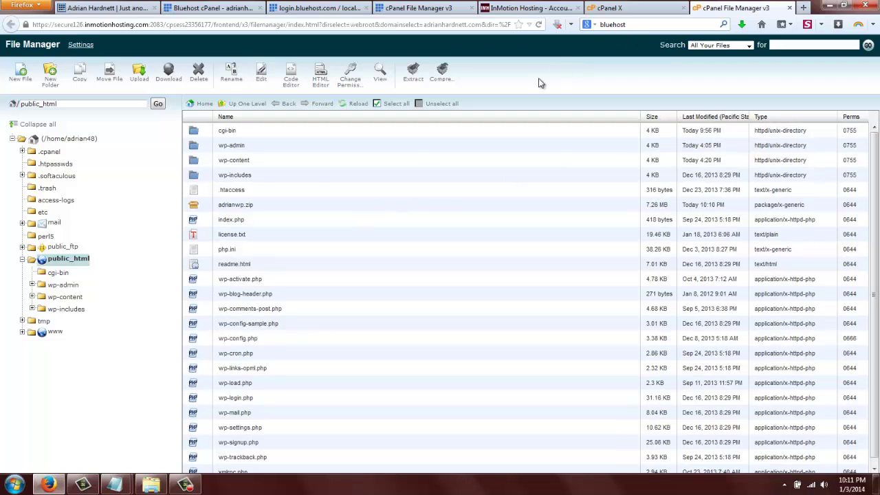
From cPanel home, open MySQL Databases and create the database ahwp2014.
click(636, 9)
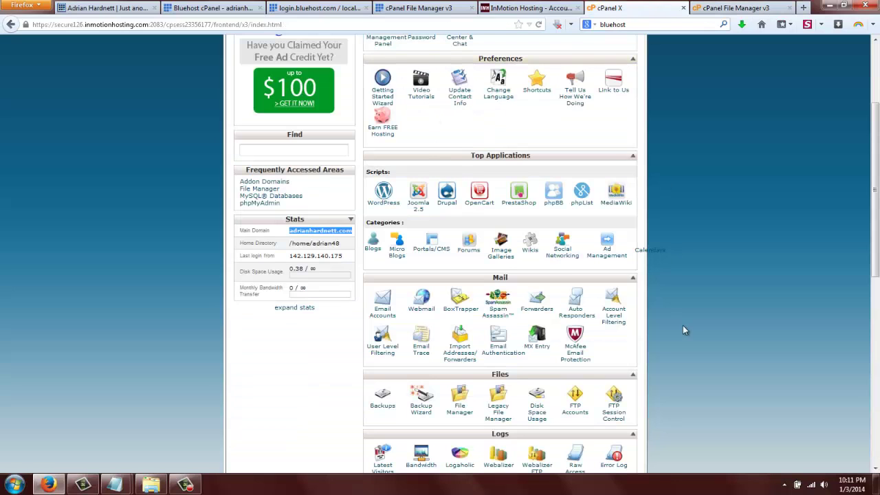
scroll(683, 330, down, 10)
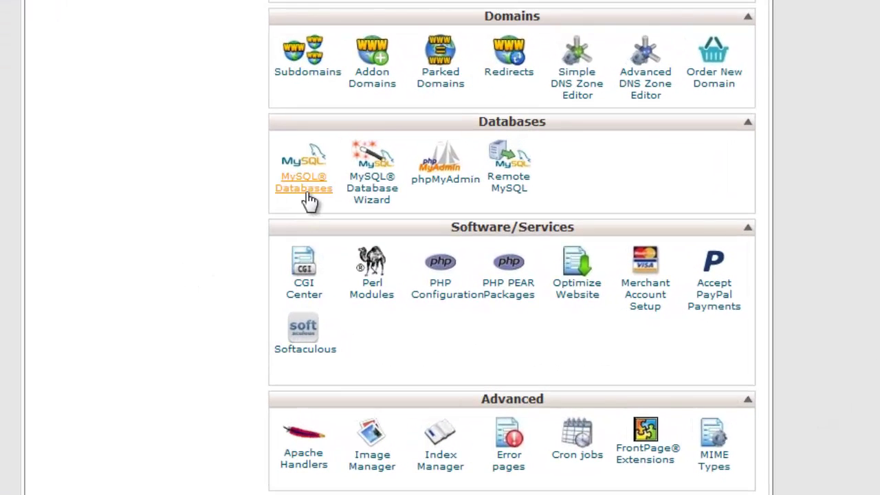
click(309, 200)
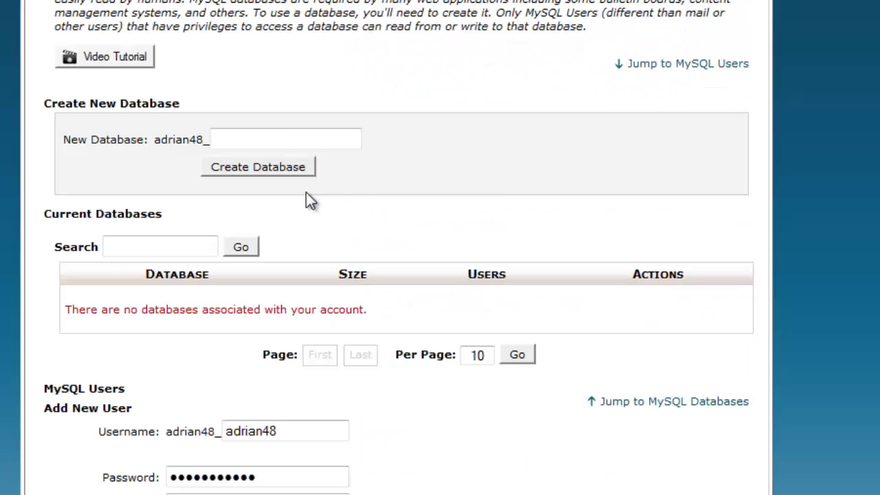
click(289, 131)
text(wp20)
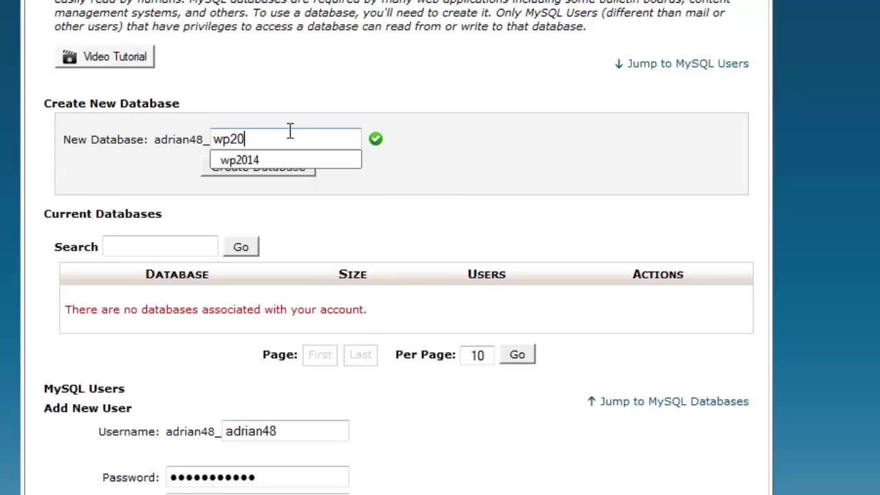
key(BackSpace)
key(BackSpace)
key(BackSpace)
key(BackSpace)
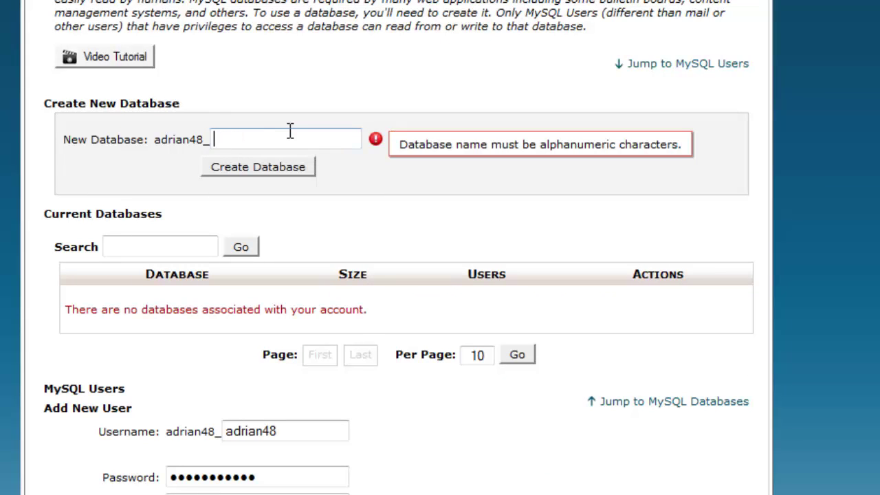
text(ah)
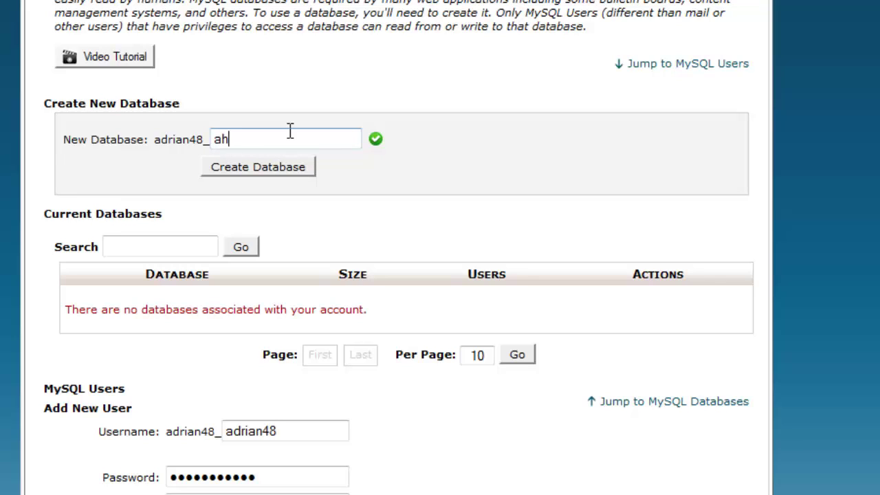
text(wp2014)
drag(290, 139, 147, 140)
key(ctrl+c)
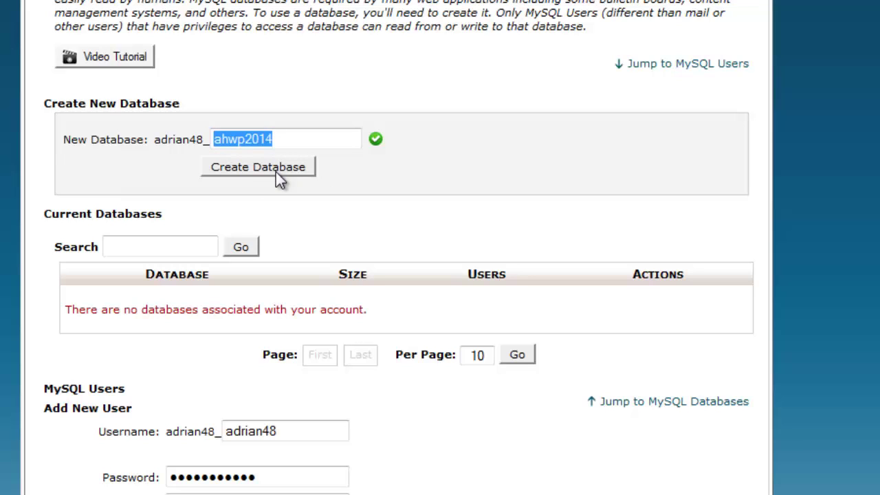
click(275, 172)
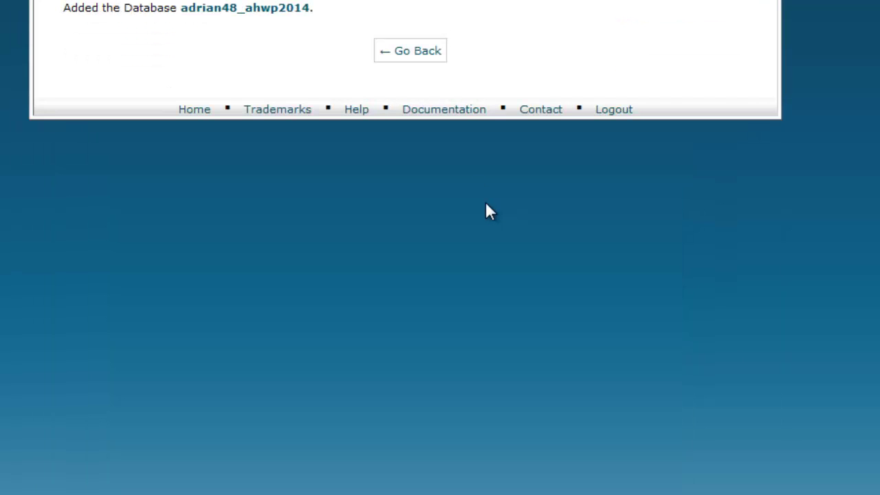
Enter the seven-character username ahwp201 for the new MySQL user.
click(416, 55)
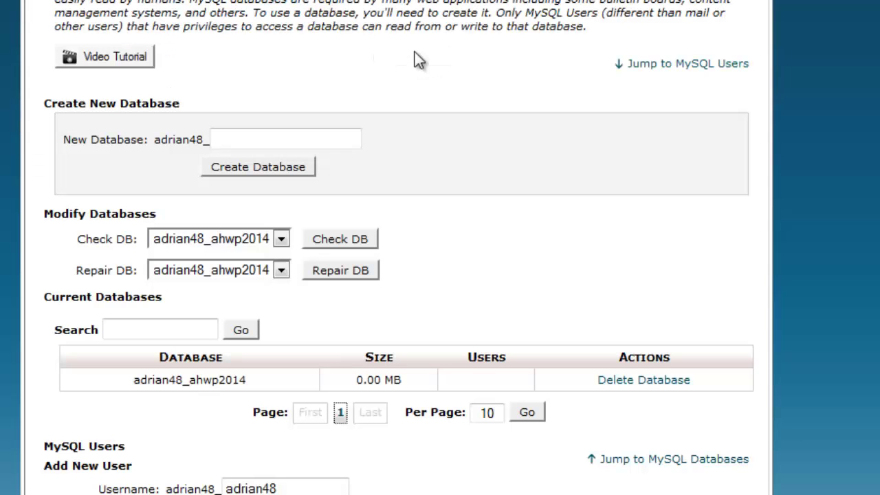
scroll(2, 329, down, 5)
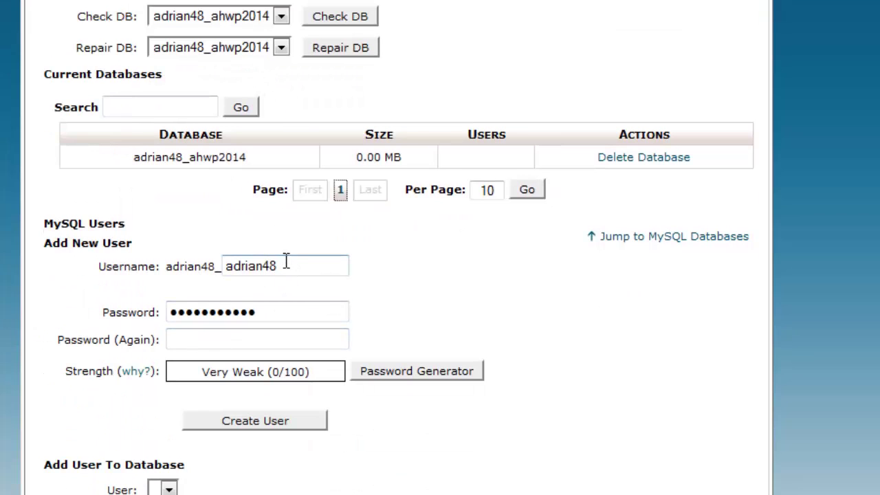
drag(285, 266, 87, 271)
key(ctrl+v)
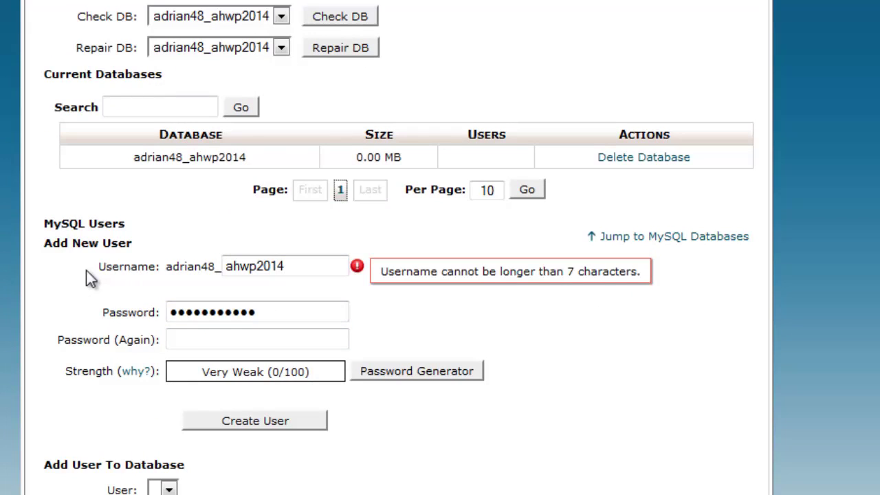
key(Tab)
click(284, 267)
key(BackSpace)
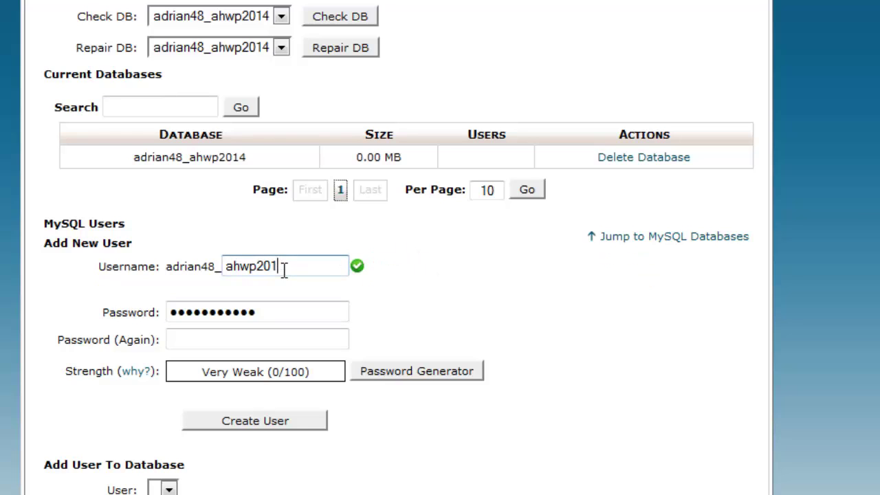
key(Tab)
click(305, 266)
text(4)
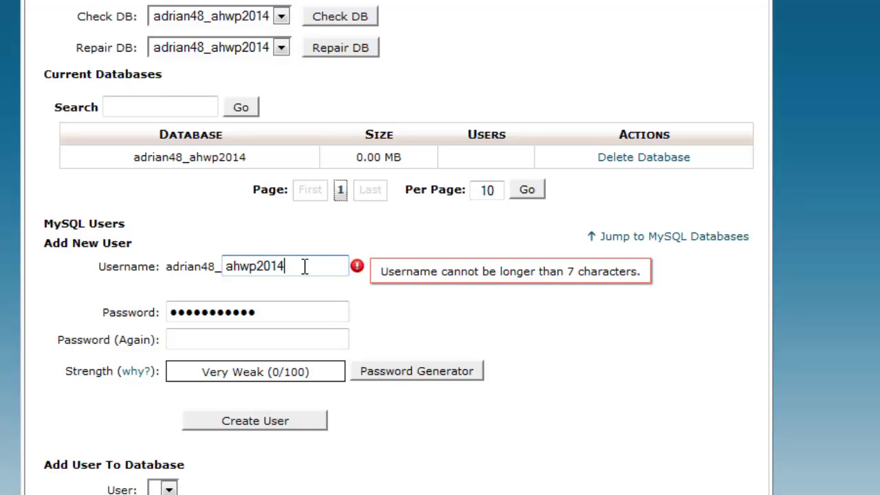
key(BackSpace)
key(Tab)
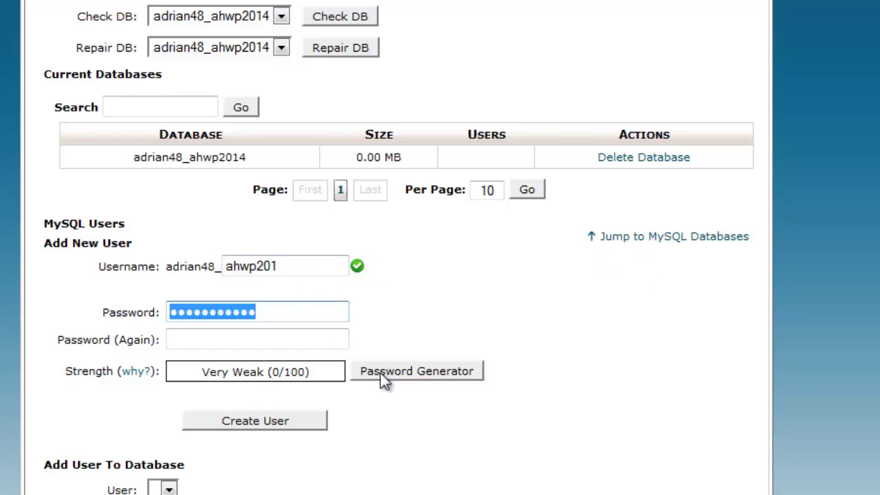
Apply a generated very strong password and create the database user.
click(418, 372)
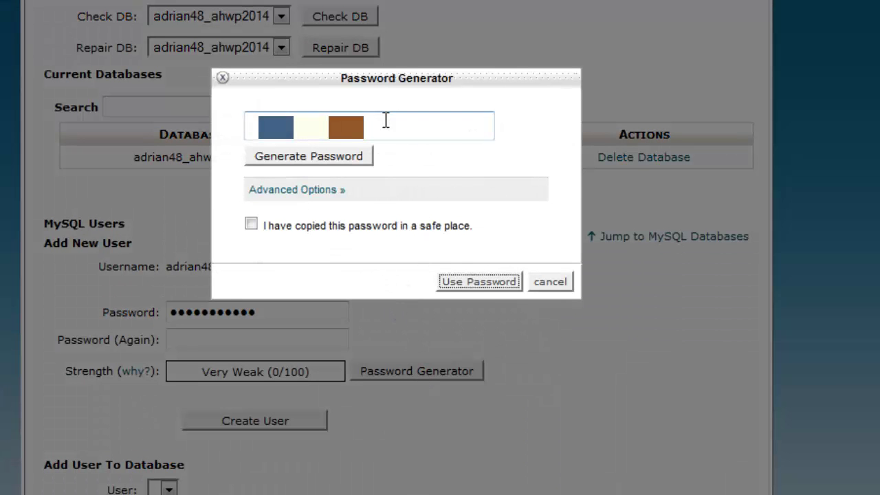
double_click(385, 124)
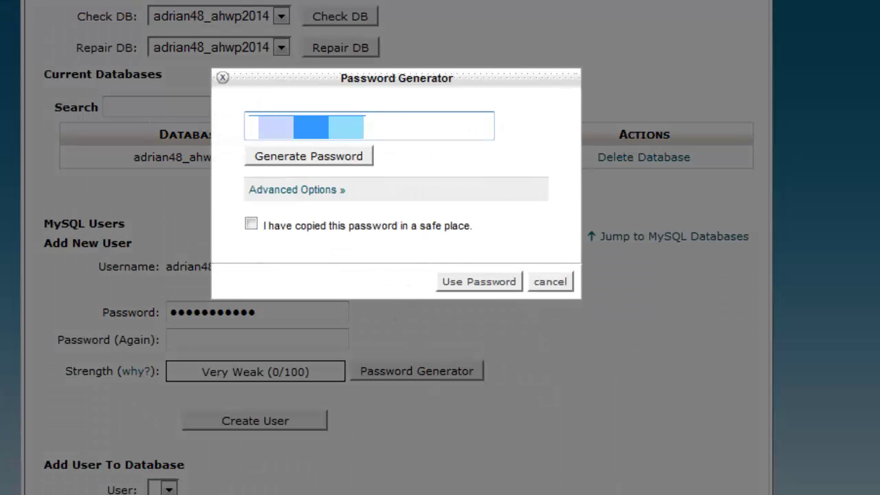
click(251, 225)
click(468, 281)
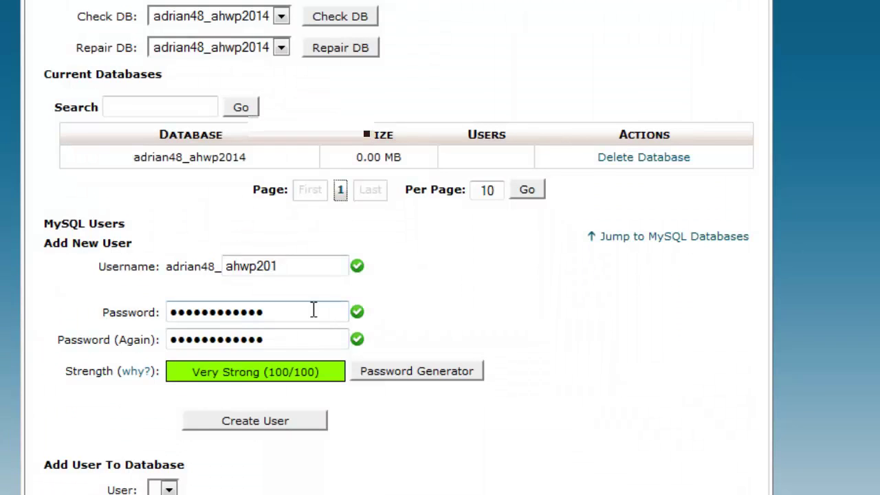
key(alt+Tab)
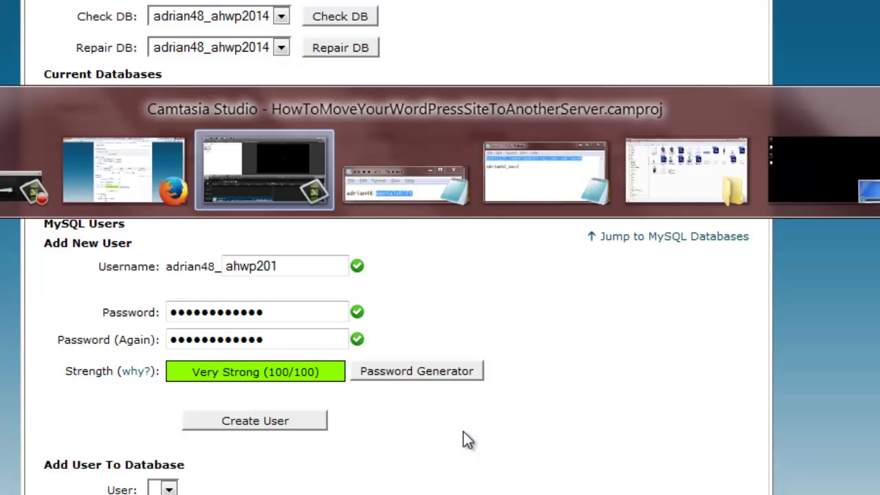
key(alt+Tab)
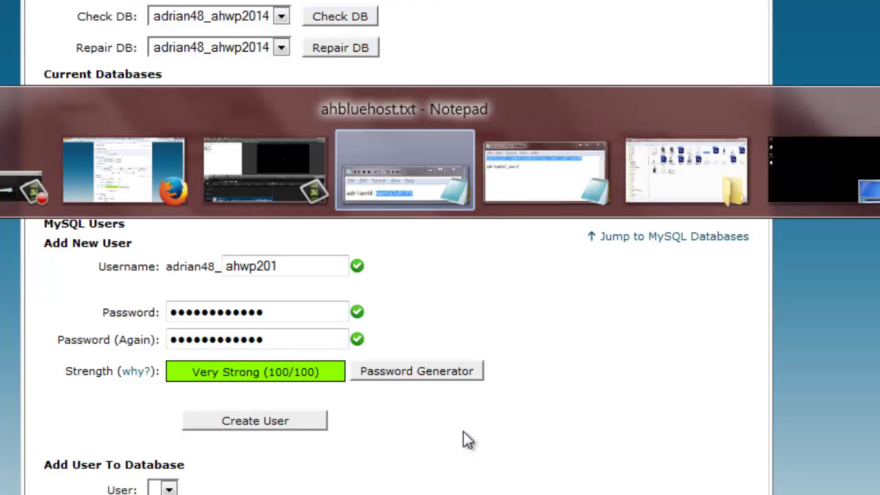
key(alt+Tab)
key(Right)
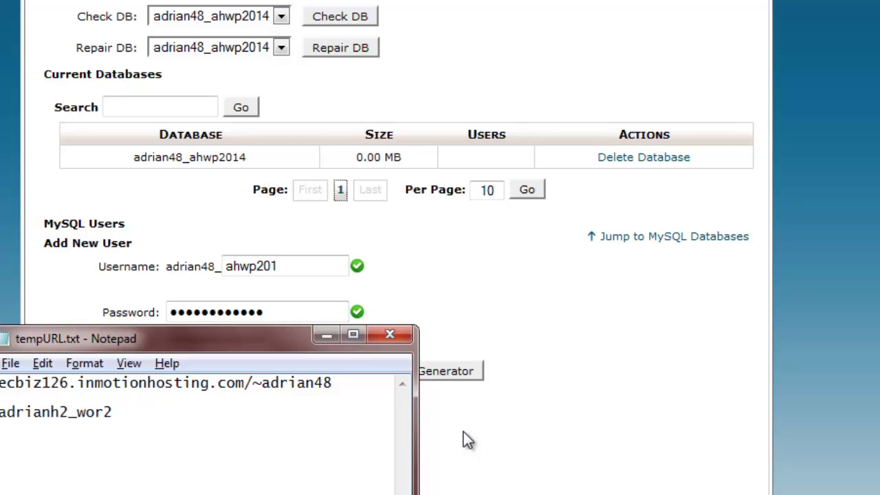
key(alt+Tab)
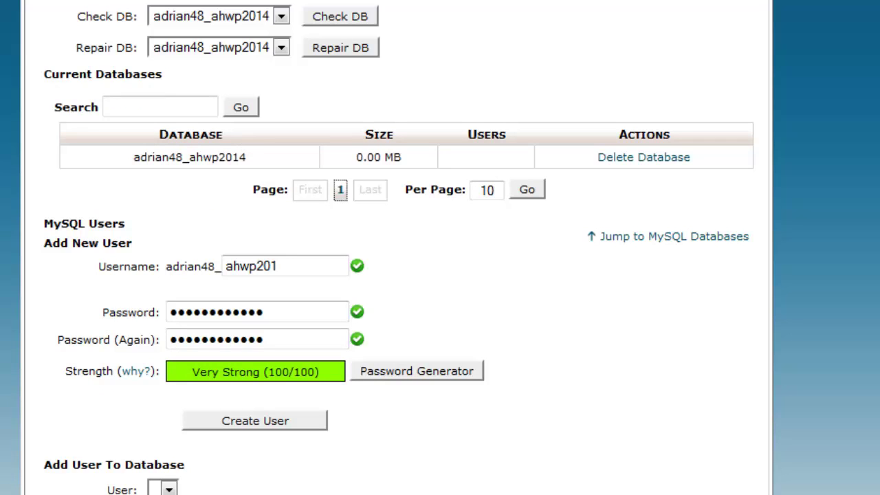
click(300, 421)
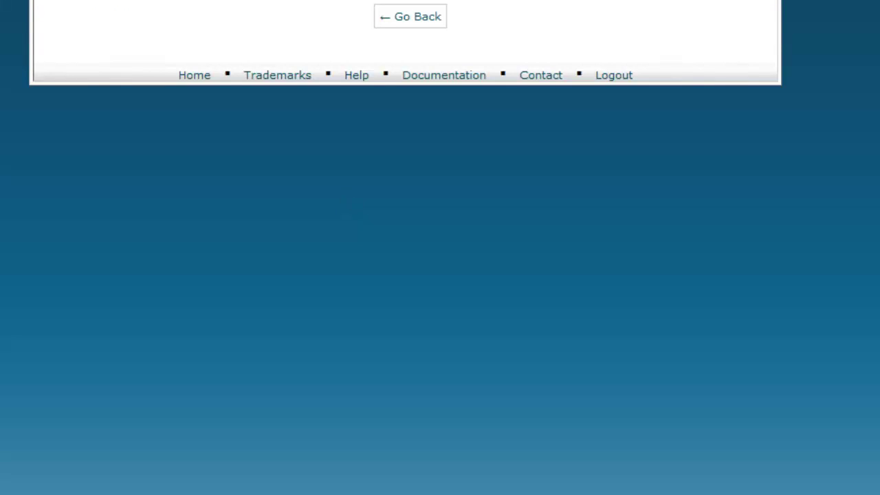
Open wp-config.php in the Code Editor with utf-8 encoding.
click(422, 20)
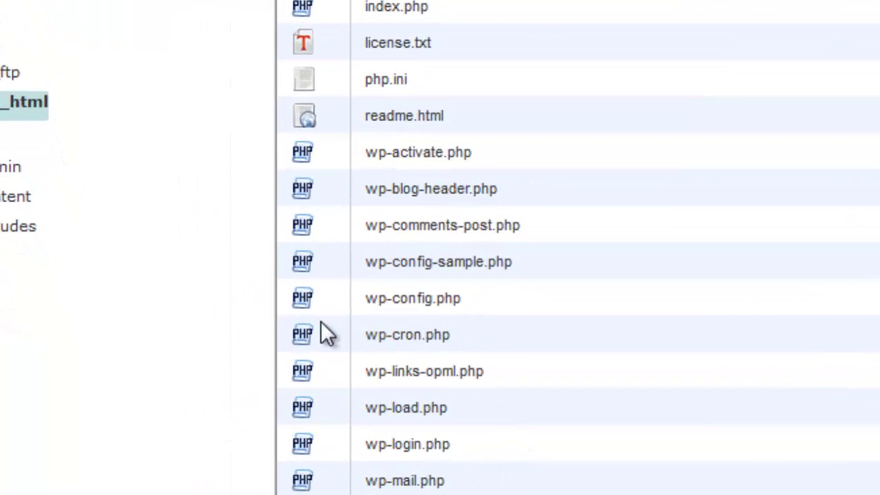
click(297, 306)
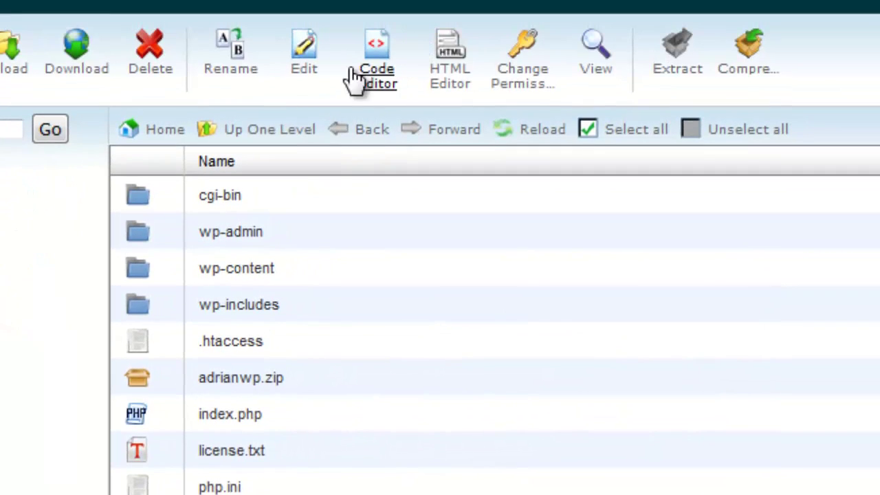
click(374, 79)
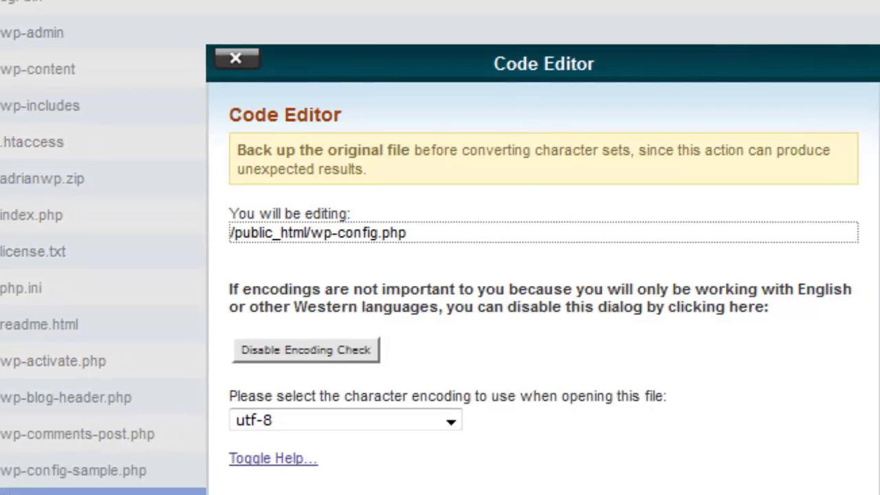
click(686, 442)
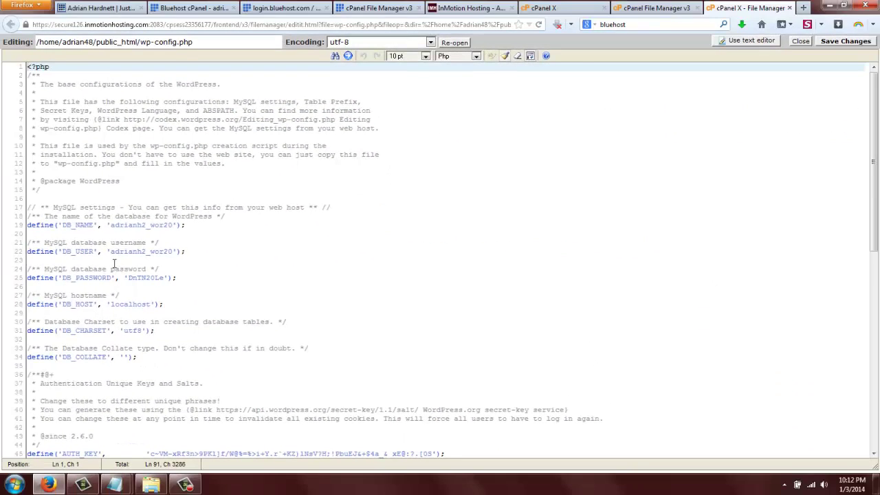
Set the new password, DB_NAME adrian48_ahwp2014 and DB_USER adrian48_ahwp201, then save and close.
click(130, 277)
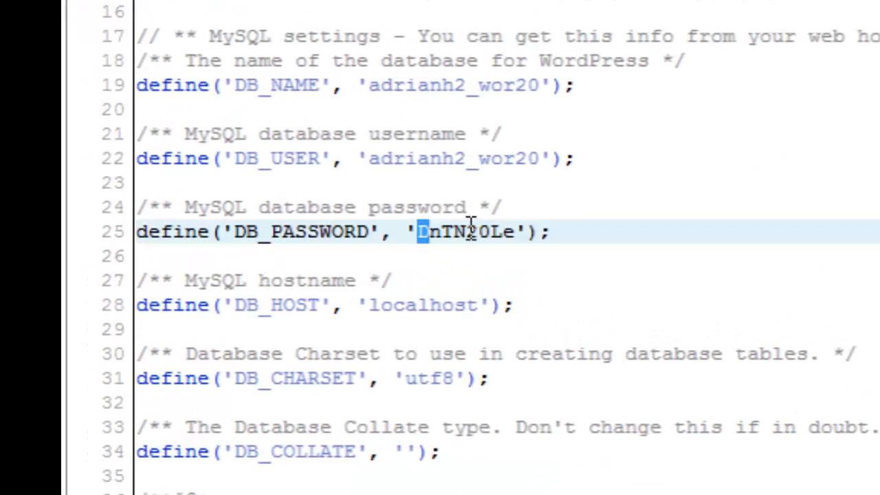
drag(471, 227, 522, 227)
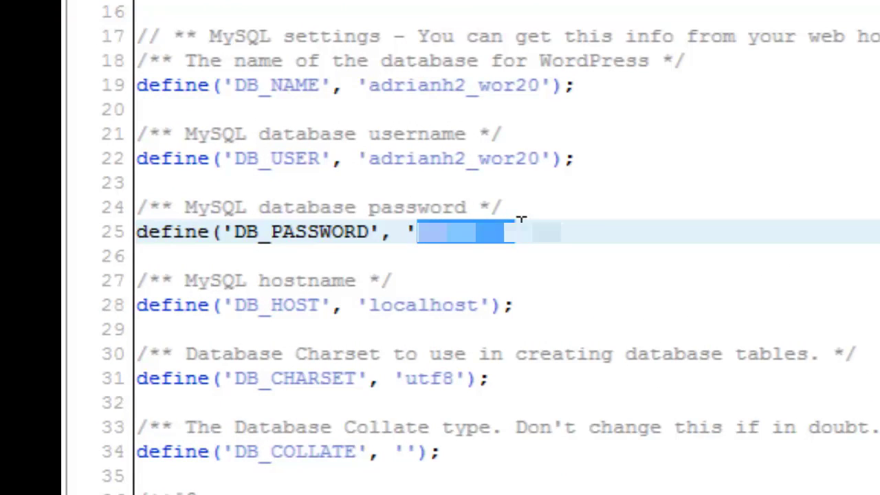
key(ctrl+v)
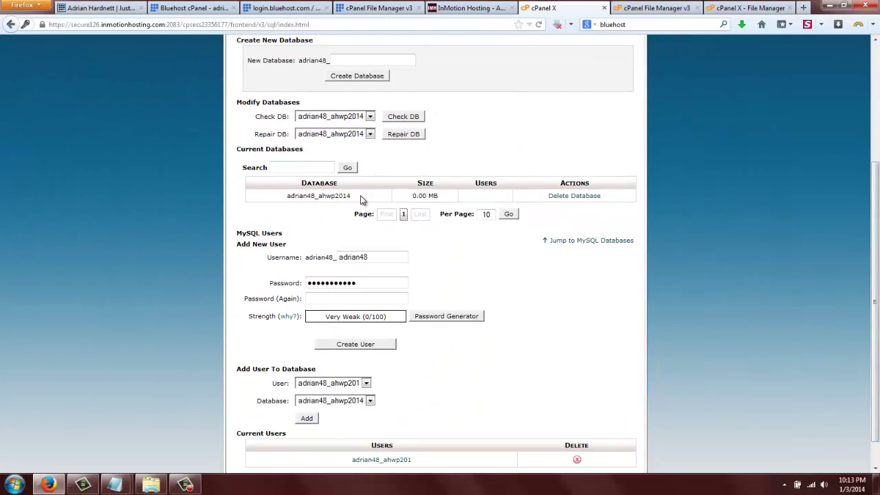
drag(362, 197, 275, 198)
key(ctrl+c)
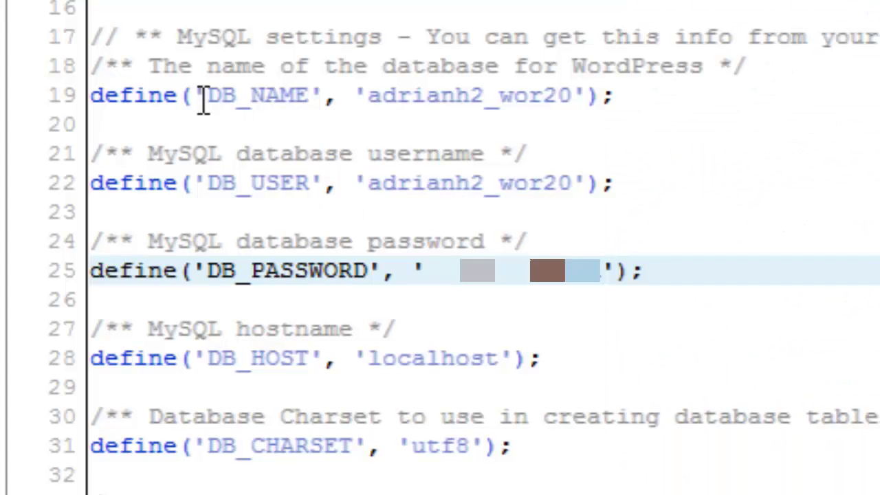
drag(369, 95, 575, 94)
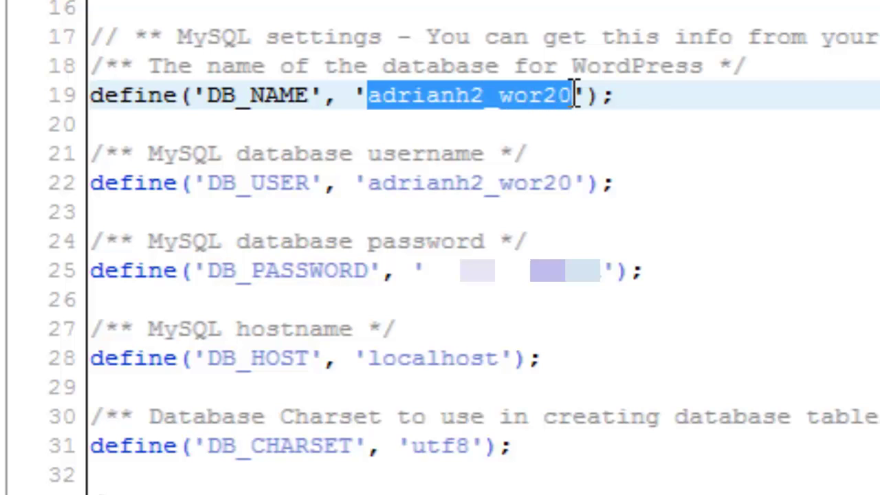
key(ctrl+v)
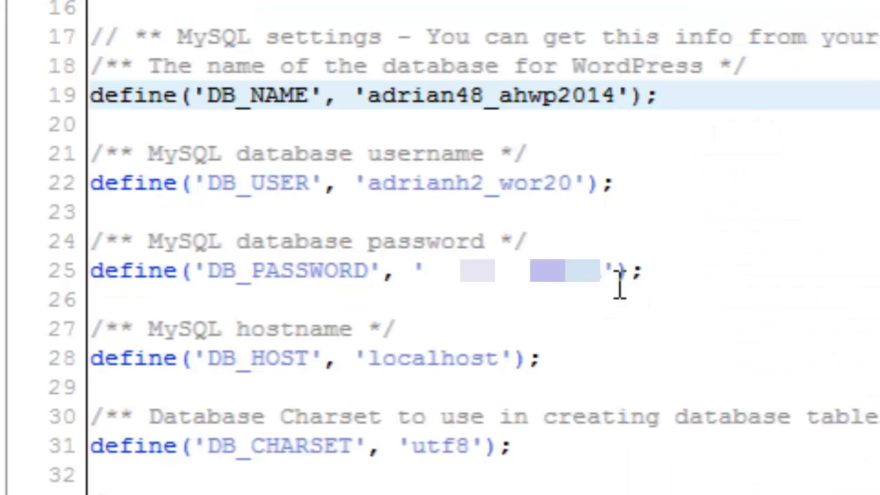
drag(372, 186, 576, 194)
key(ctrl+v)
key(BackSpace)
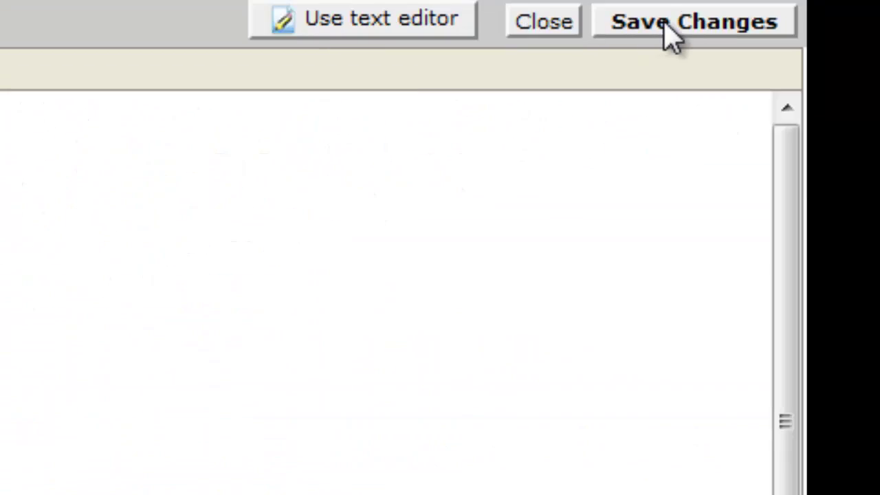
click(668, 28)
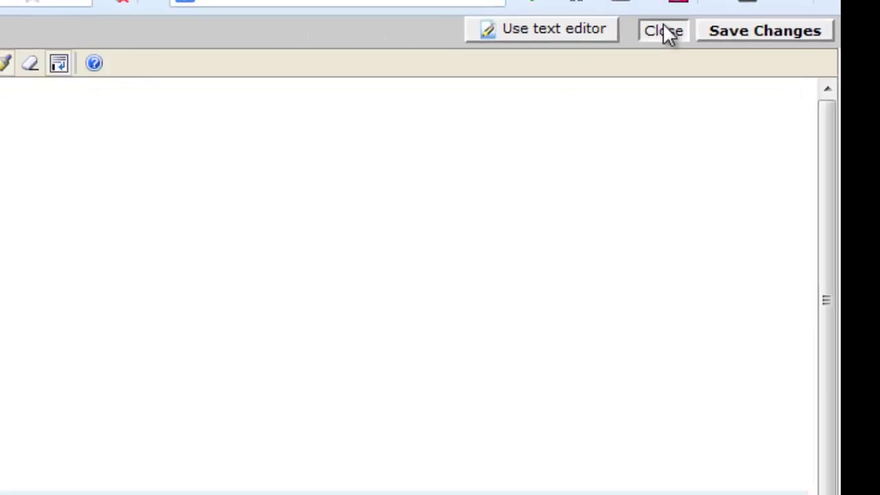
click(664, 29)
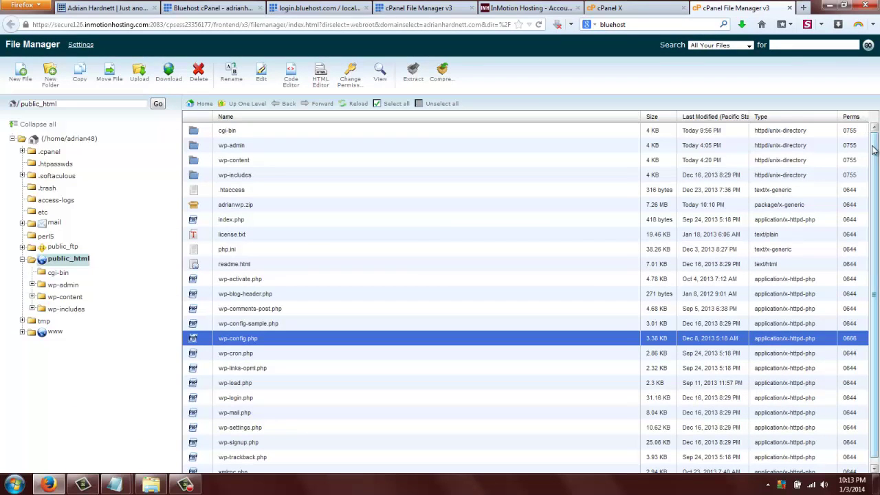
click(622, 8)
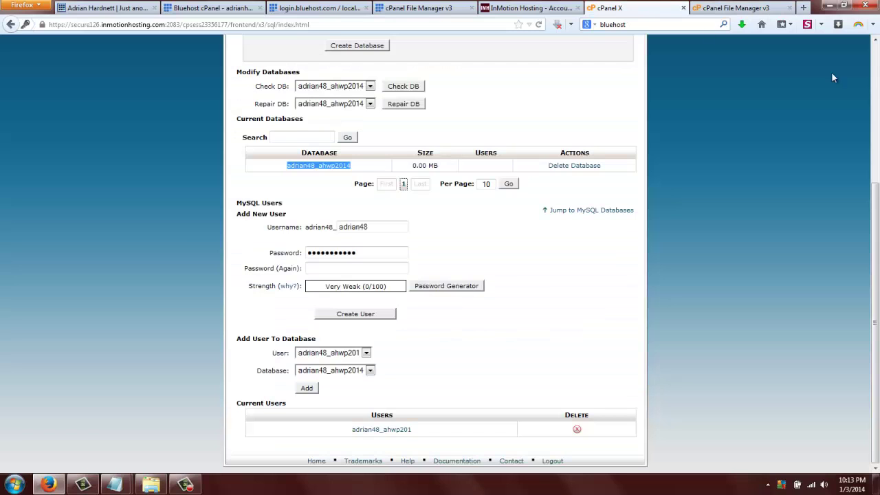
scroll(831, 78, up, 3)
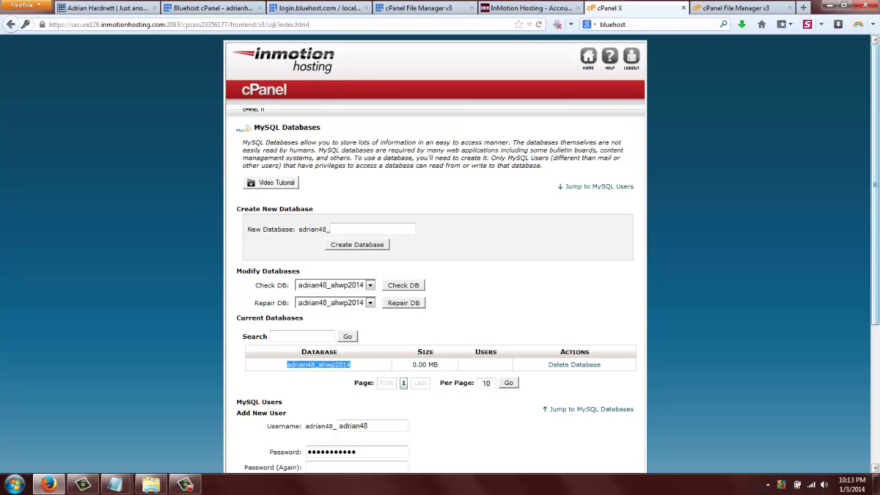
scroll(440, 275, down, 3)
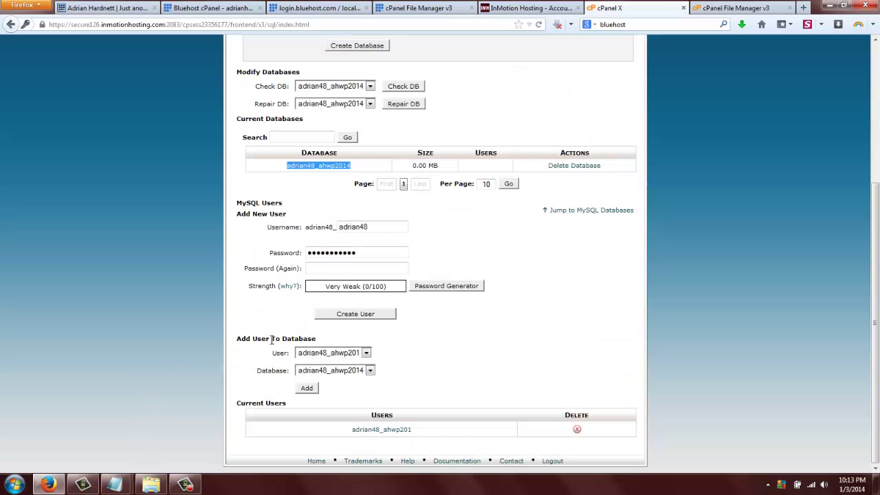
click(310, 390)
click(350, 248)
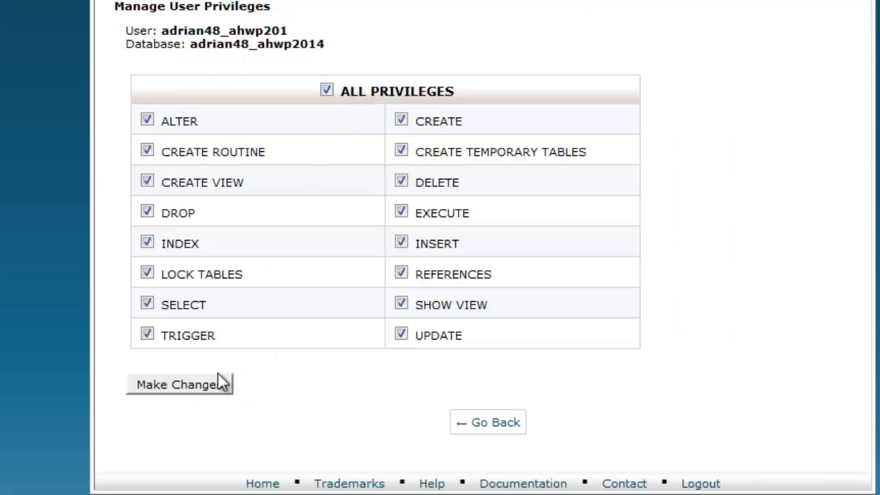
click(205, 392)
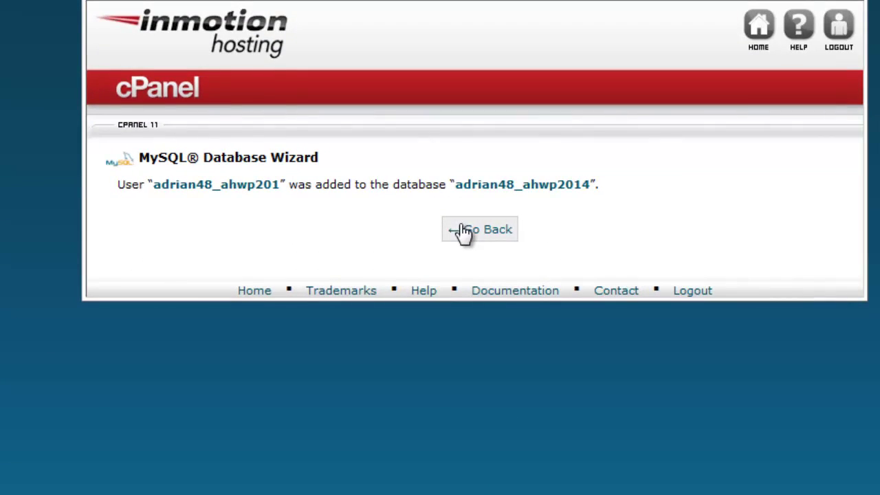
click(464, 232)
scroll(440, 275, down, 10)
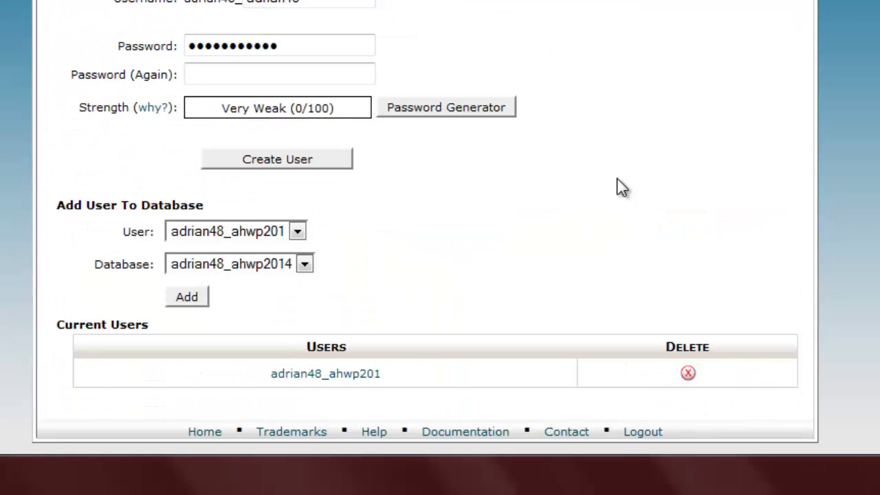
scroll(618, 187, up, 5)
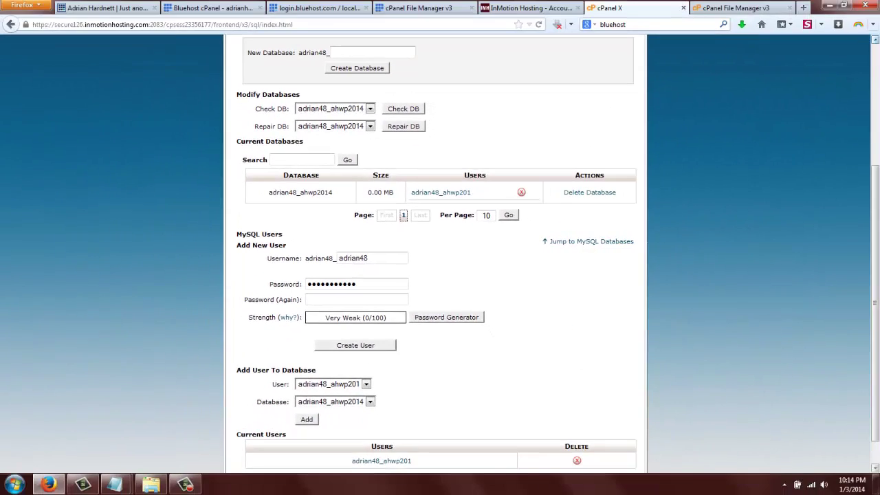
scroll(440, 275, up, 5)
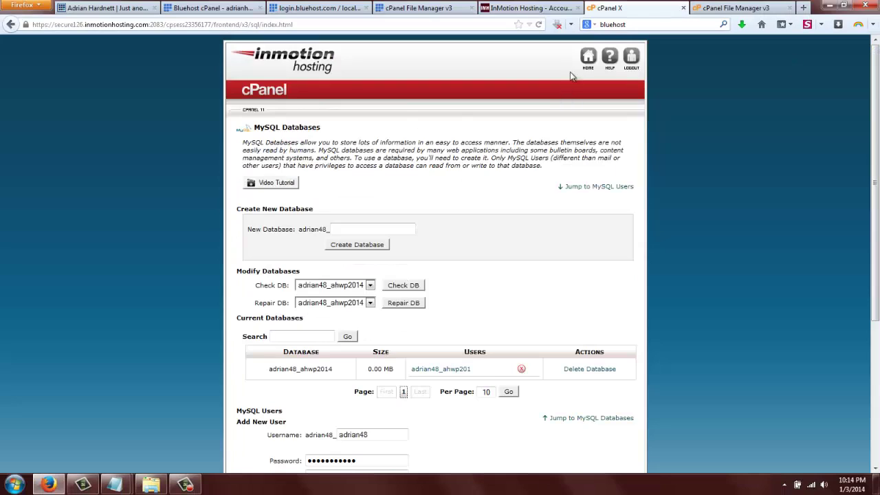
click(585, 62)
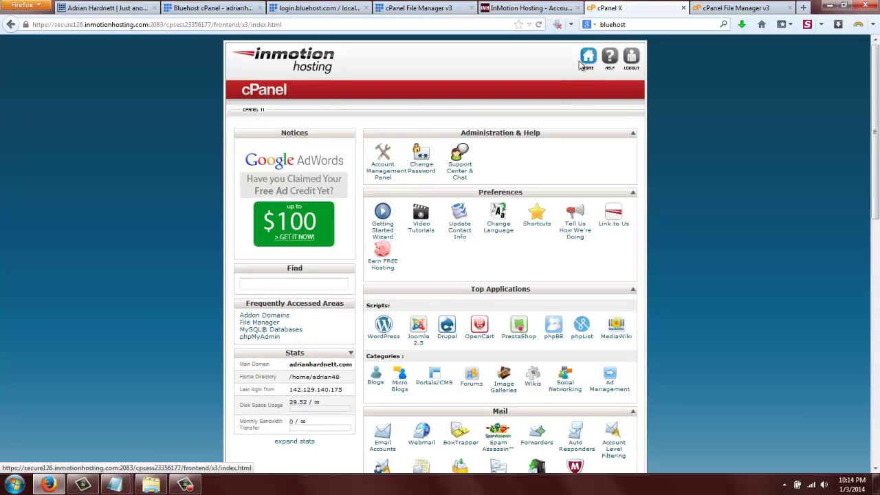
Import adrianh2_wor20.sql into adrian48_ahwp2014 and view its 11 lem_ tables.
drag(875, 134, 871, 235)
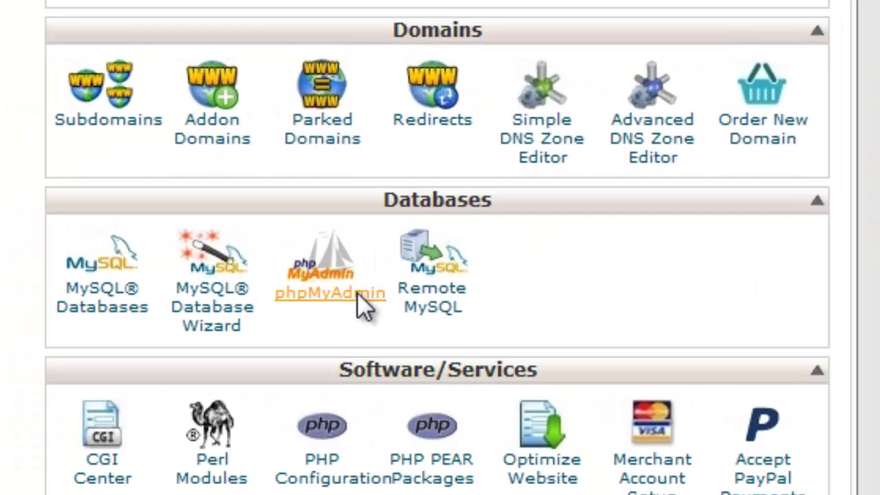
click(357, 293)
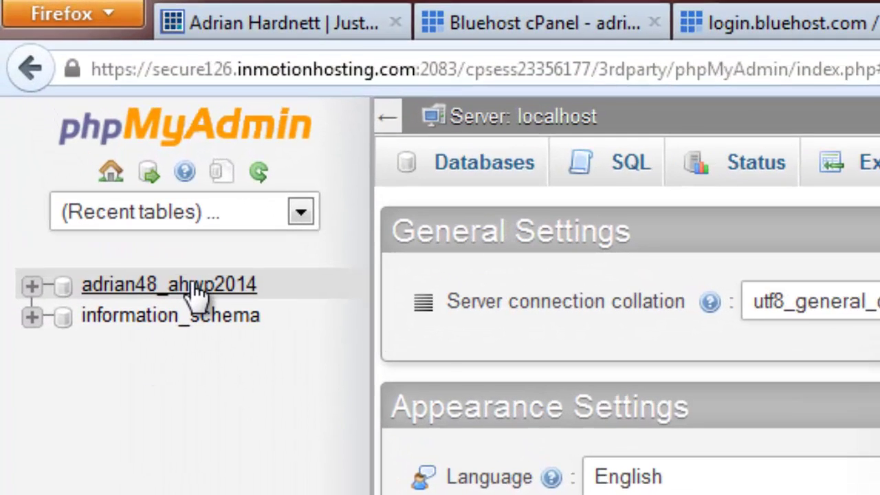
click(195, 285)
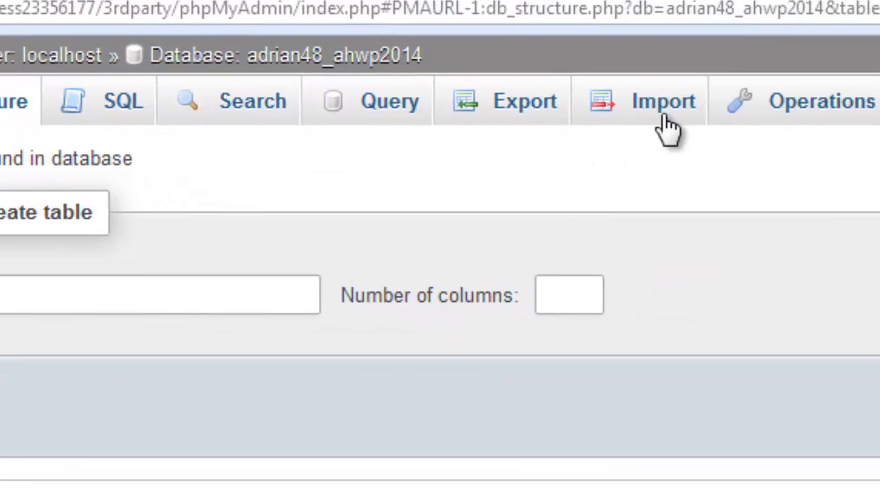
click(667, 127)
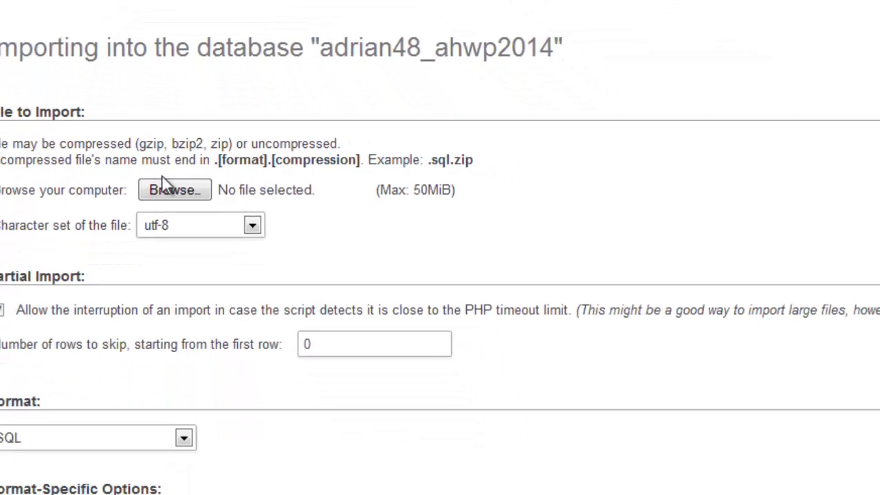
click(168, 188)
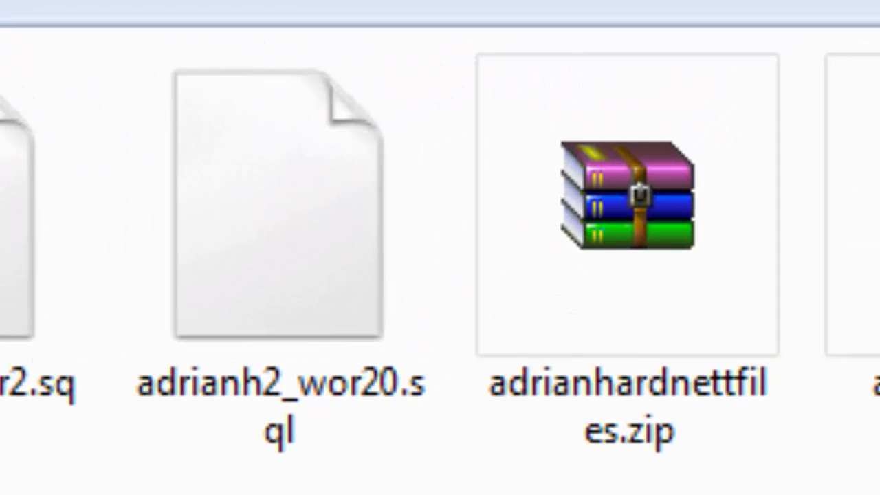
click(251, 210)
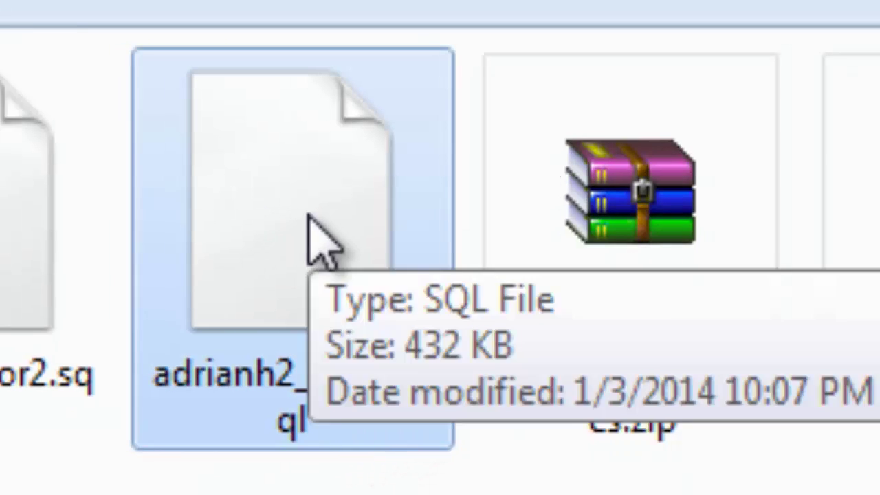
double_click(320, 241)
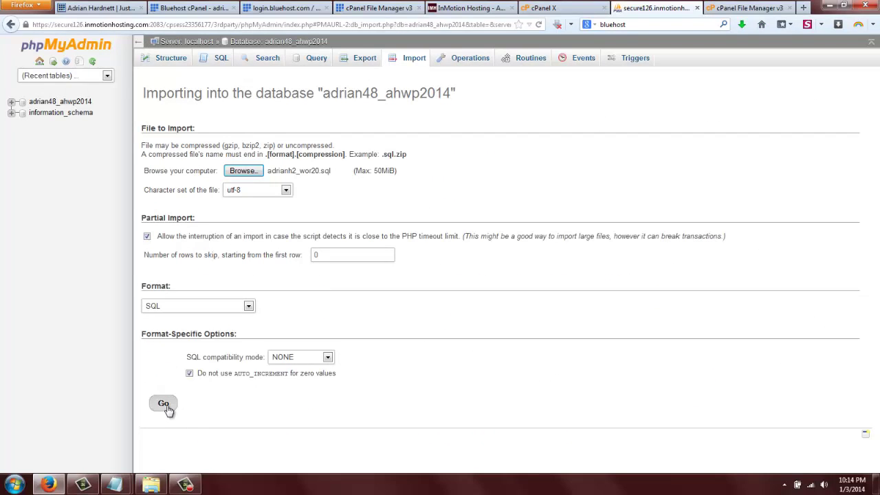
click(162, 405)
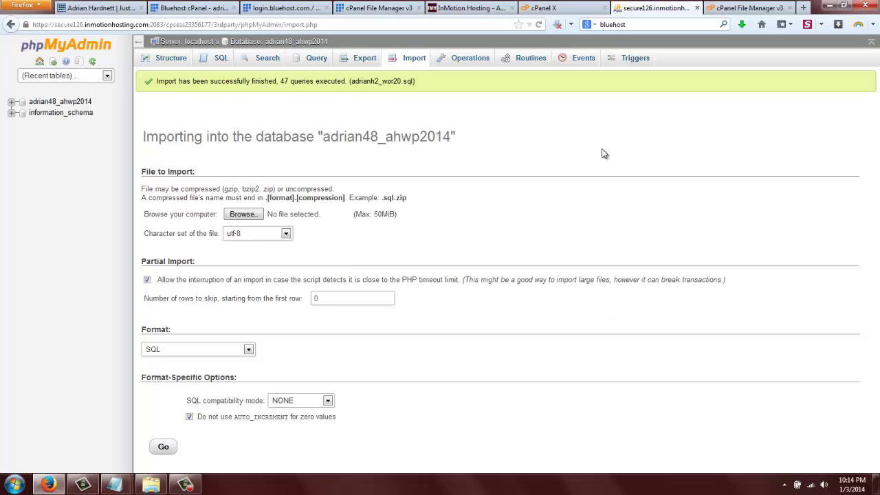
click(67, 102)
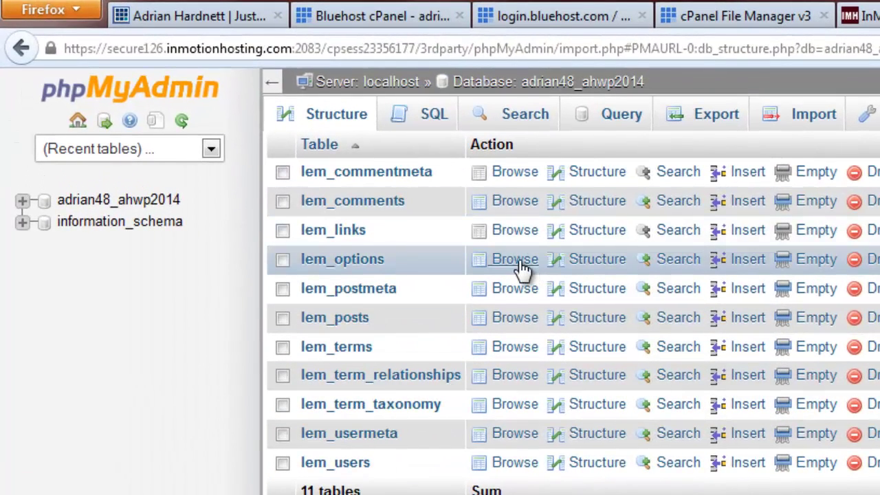
click(520, 261)
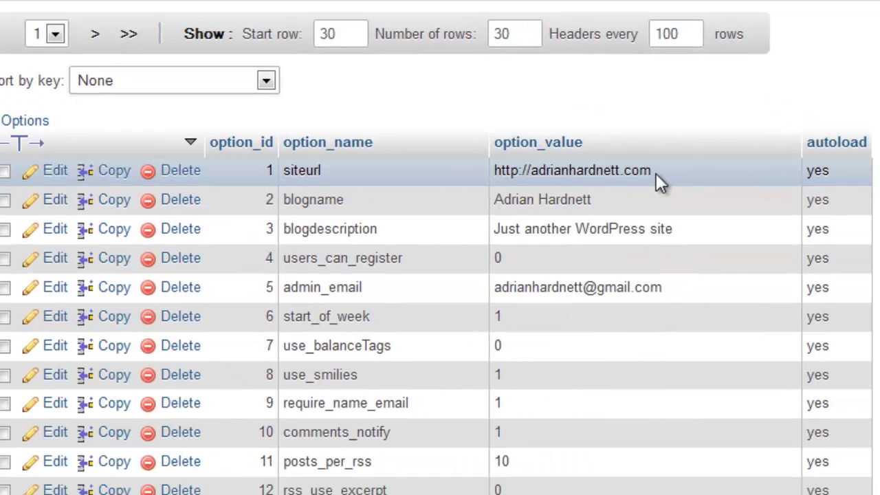
double_click(648, 170)
key(alt+Tab)
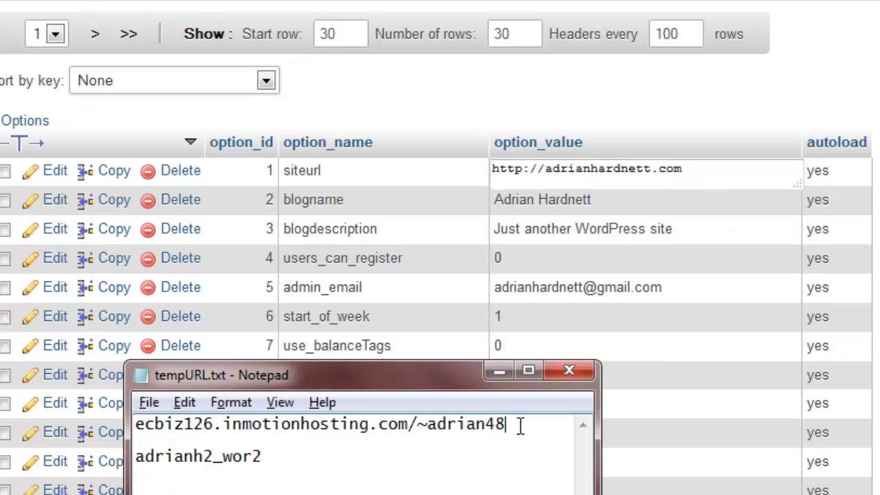
drag(520, 426, 130, 419)
key(ctrl+c)
key(alt+Tab)
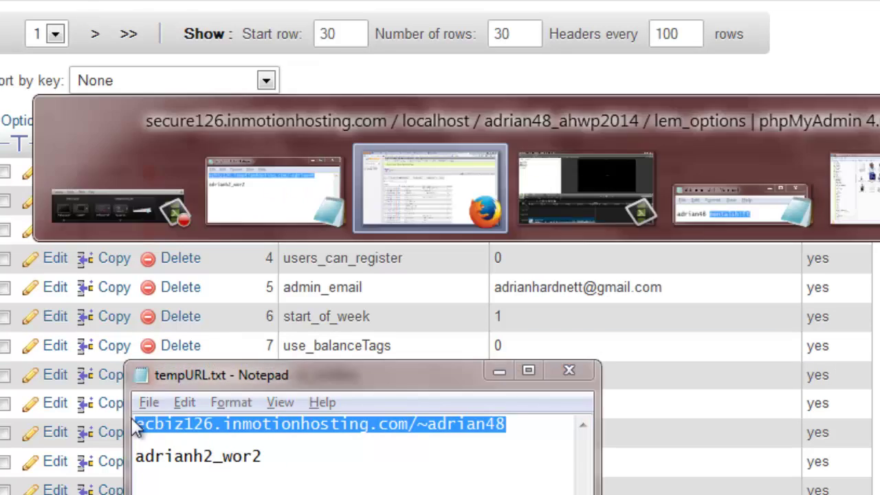
key(ctrl+a)
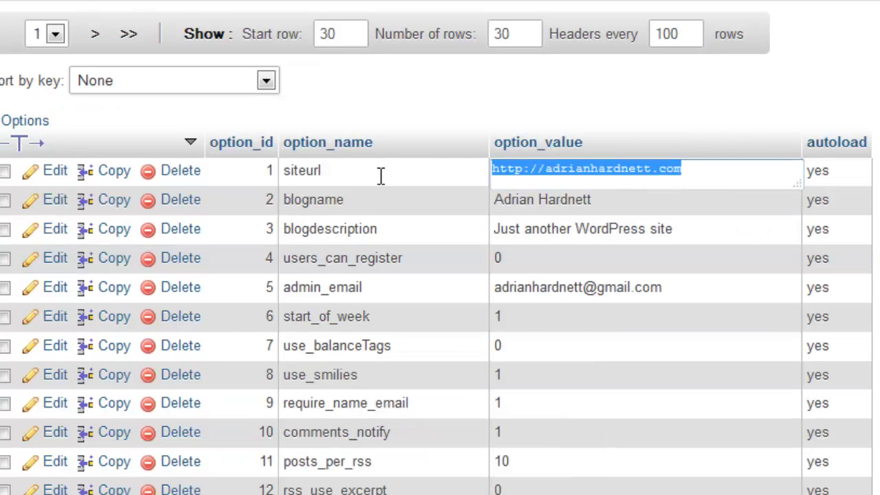
key(ctrl+v)
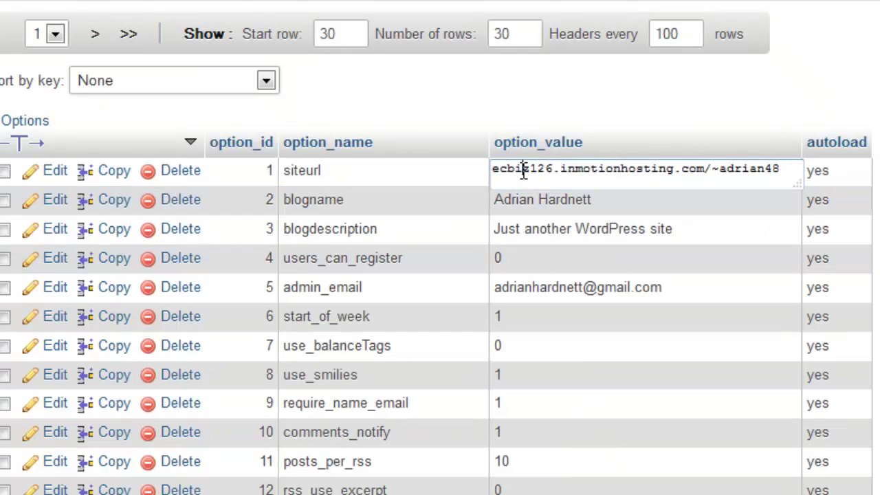
text(http:)
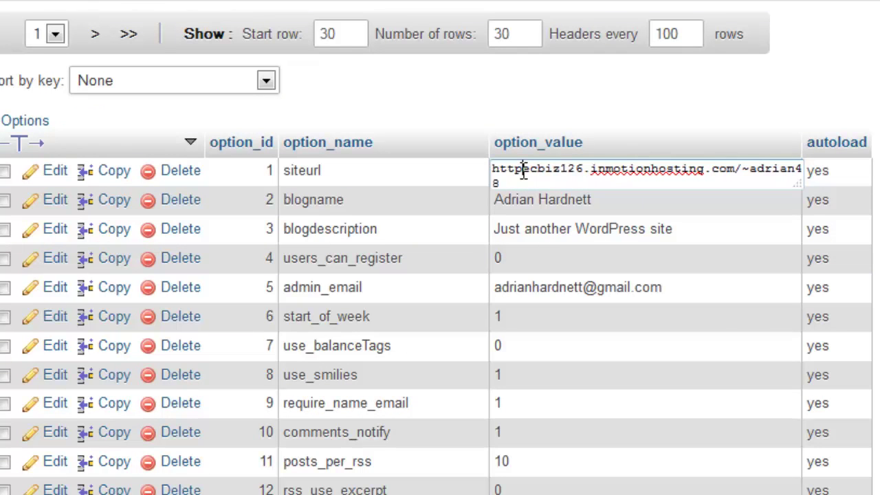
text(//)
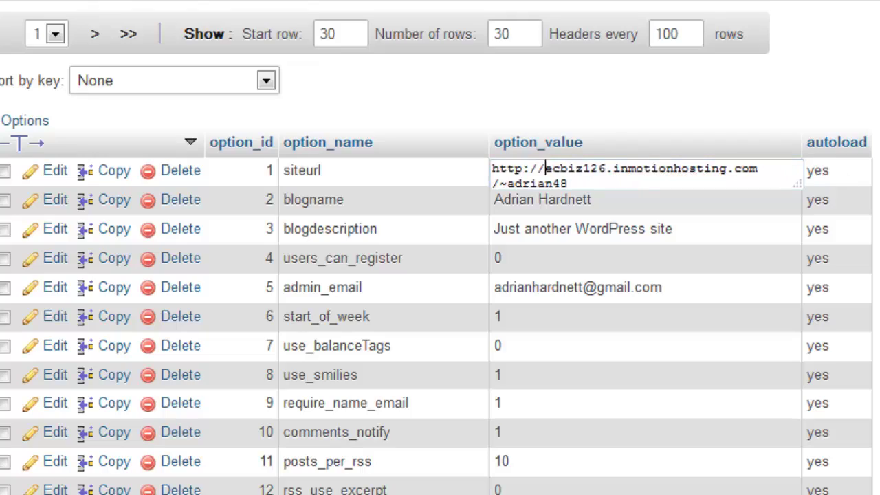
key(Return)
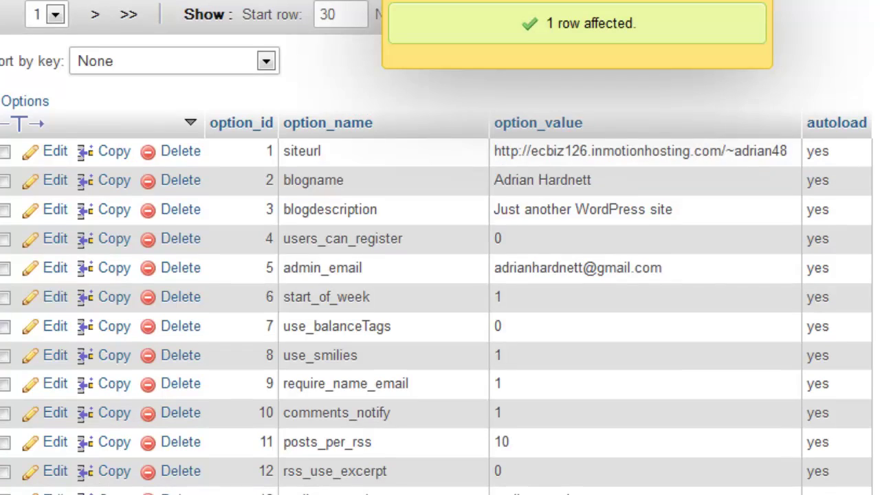
scroll(440, 274, down, 5)
scroll(440, 275, down, 3)
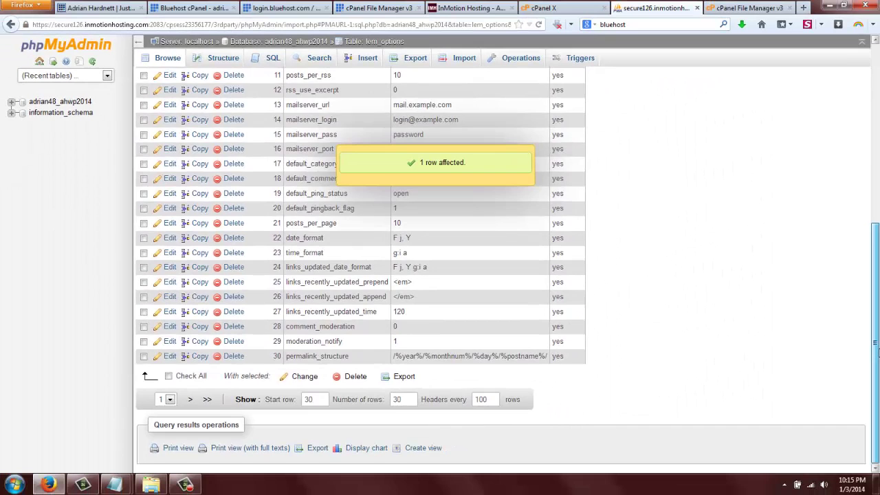
drag(874, 348, 875, 168)
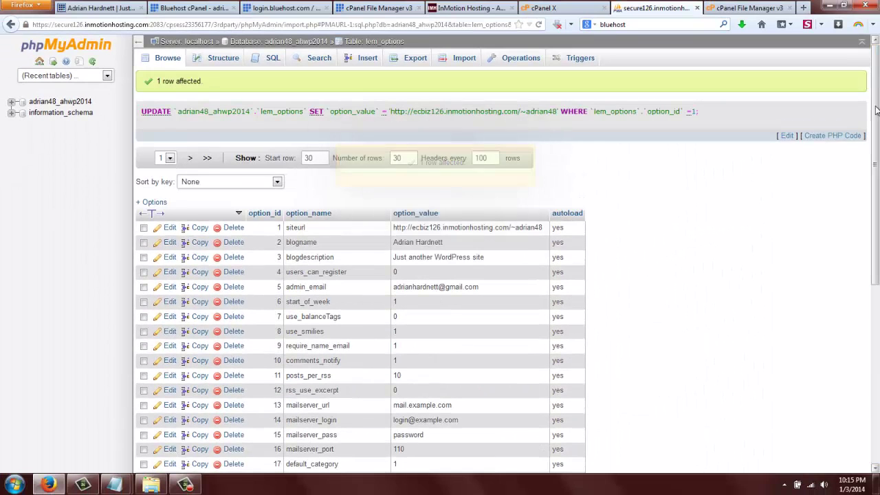
Load the migrated site at the temporary ecbiz126.inmotionhosting.com/~adrian48 URL and test its home page.
key(ctrl+t)
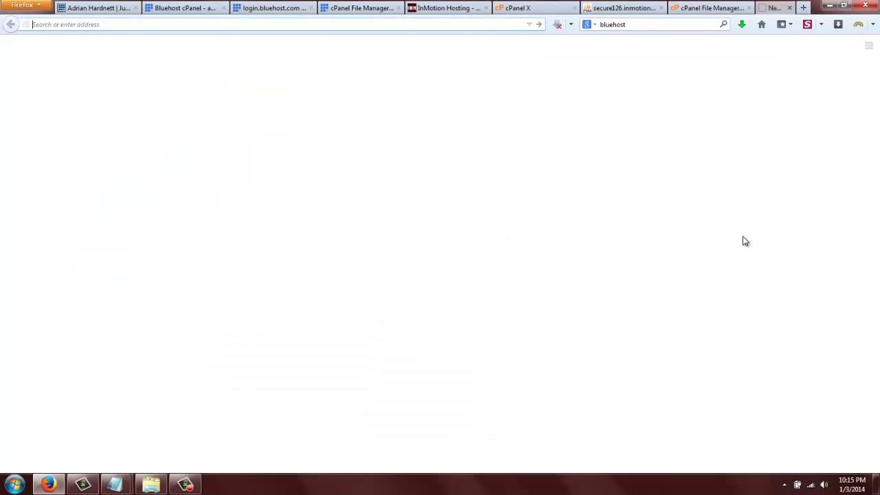
key(ctrl+v)
key(Return)
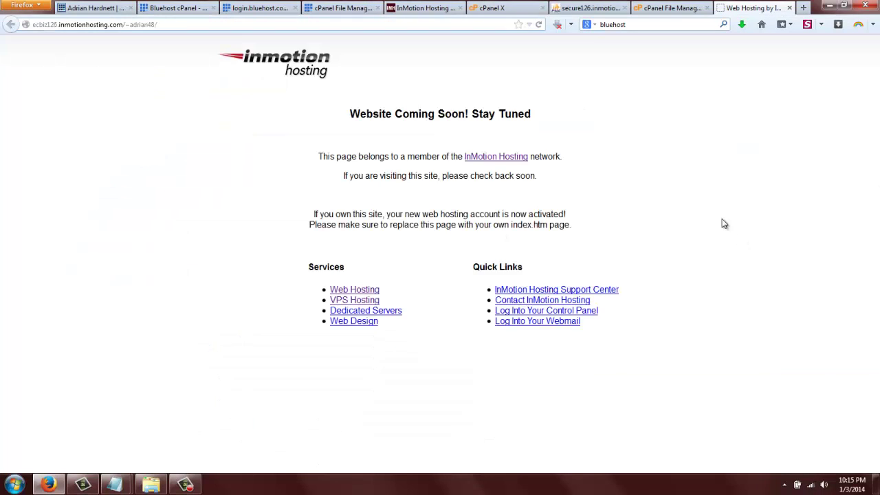
click(228, 25)
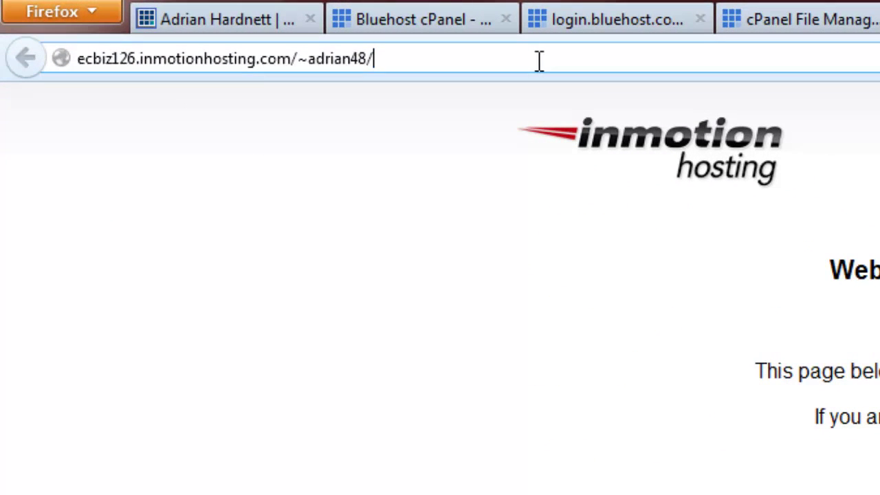
text(?)
key(Return)
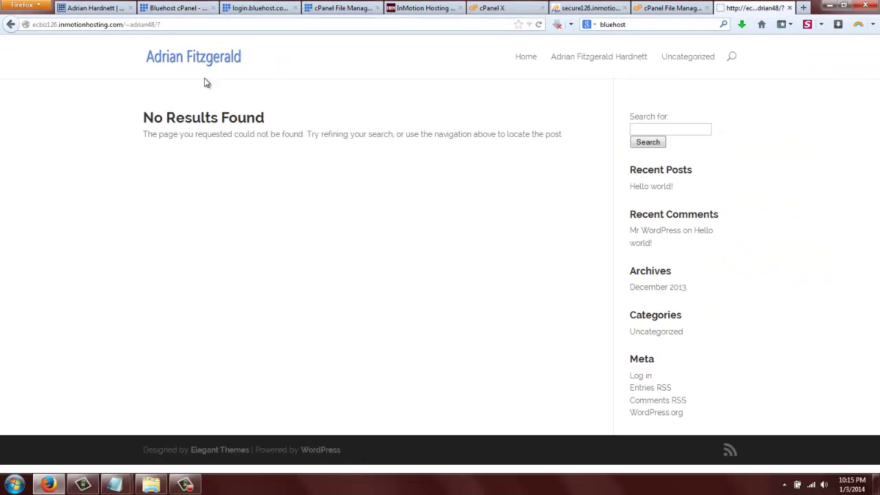
click(525, 57)
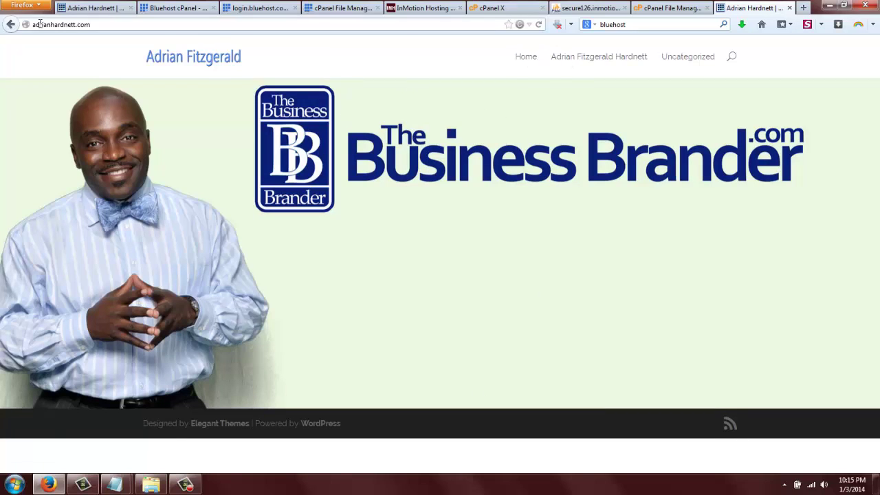
click(11, 25)
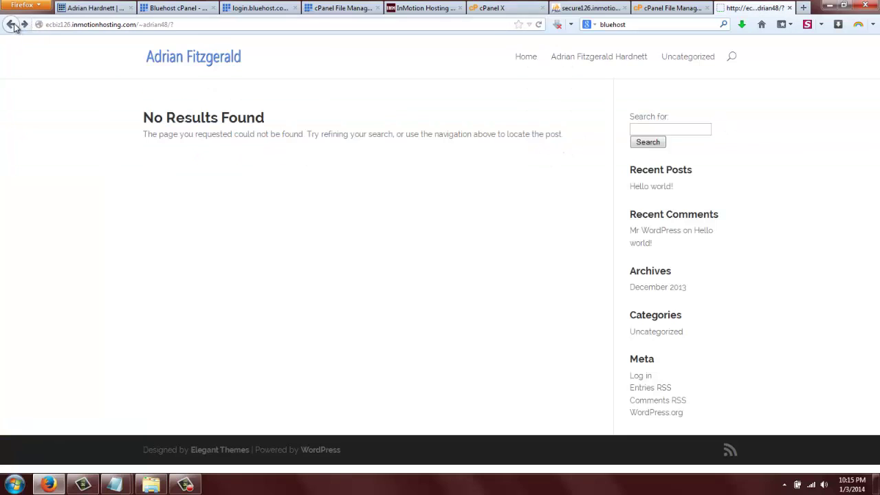
click(193, 26)
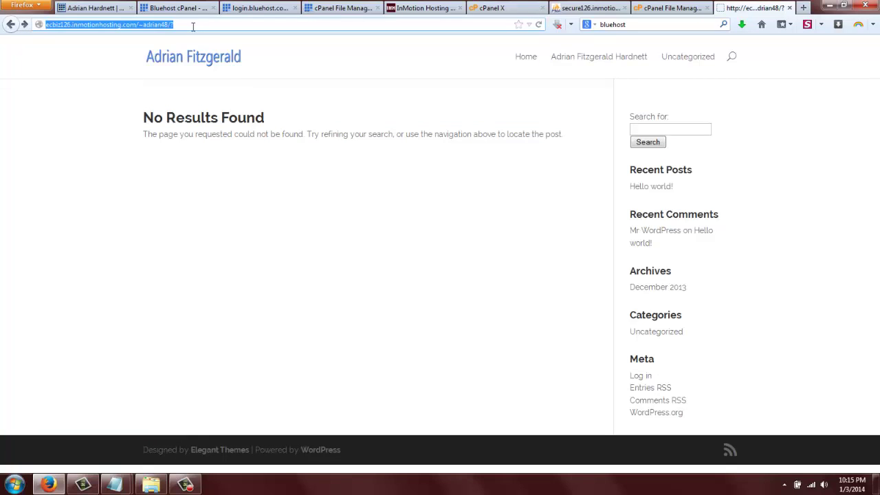
key(Return)
Go to the site's wp-login.php page on the temporary URL.
click(193, 26)
click(194, 26)
key(BackSpace)
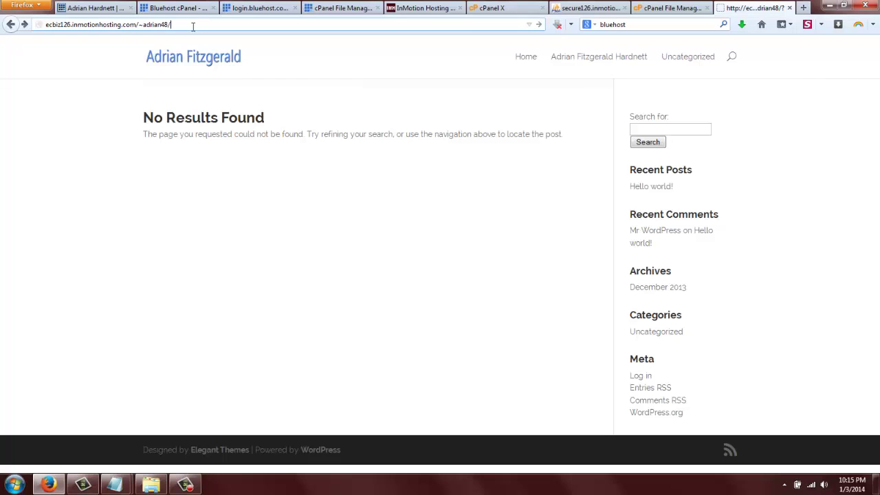
text(wp-)
text(login)
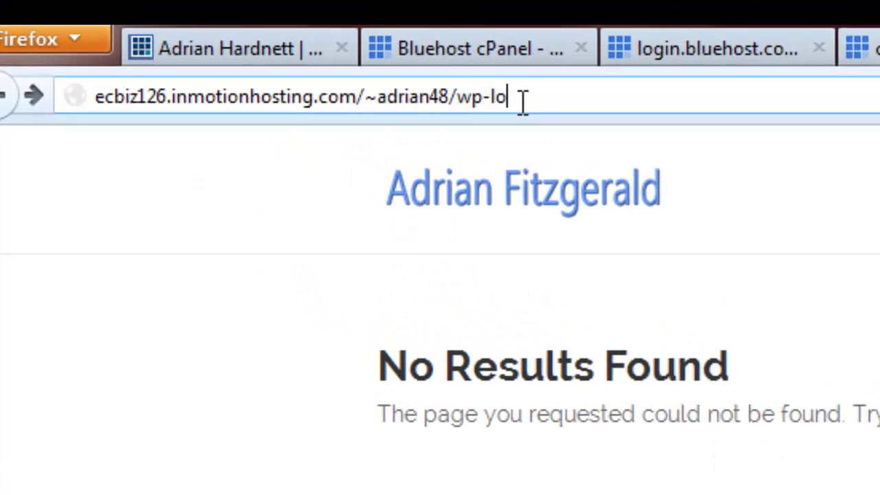
text(.)
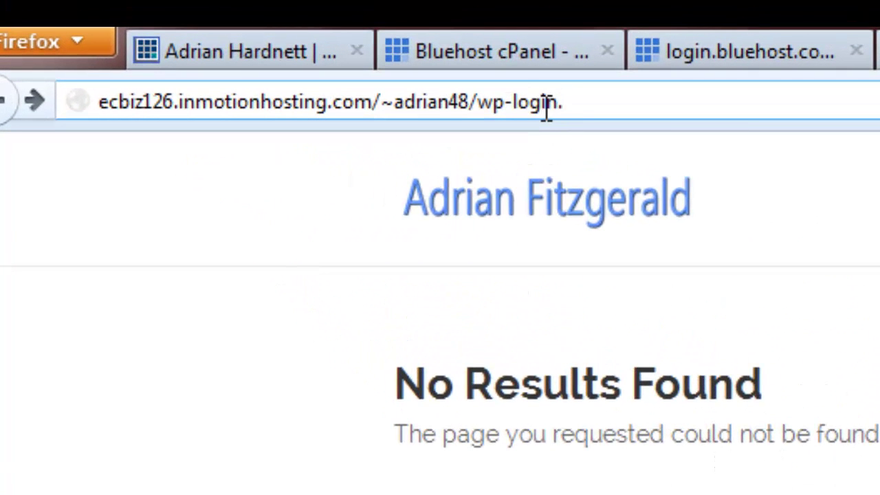
text(php)
key(Return)
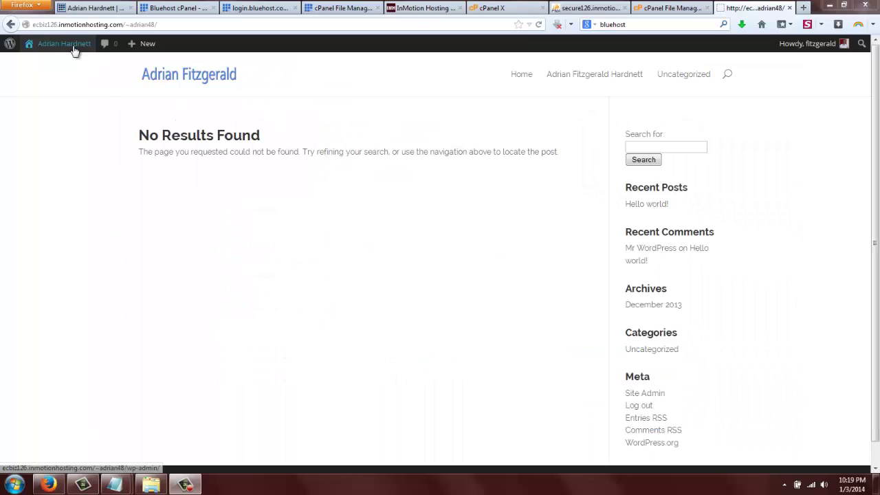
Log in and replace the Site Address in General Settings with the WordPress Address URL.
click(73, 49)
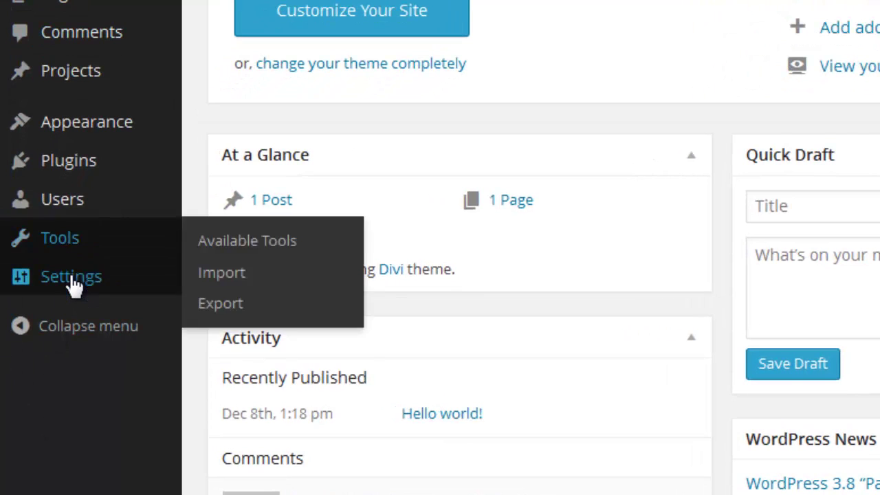
mouse_move(69, 281)
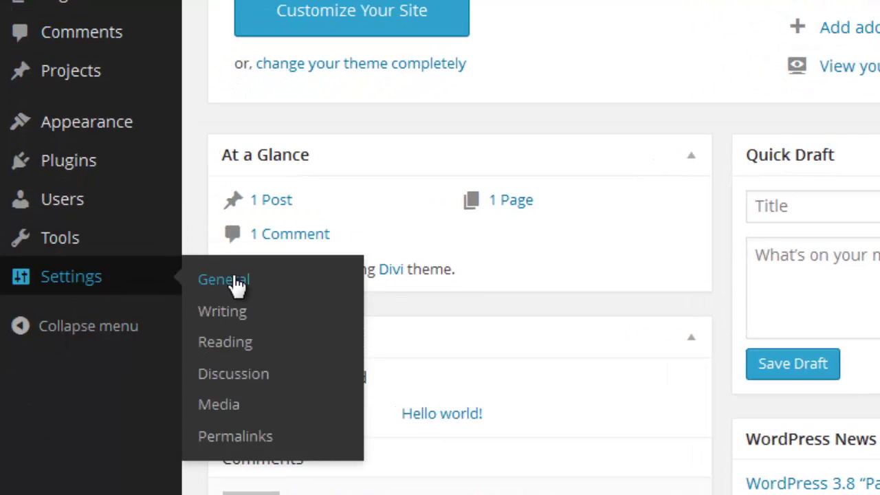
click(227, 280)
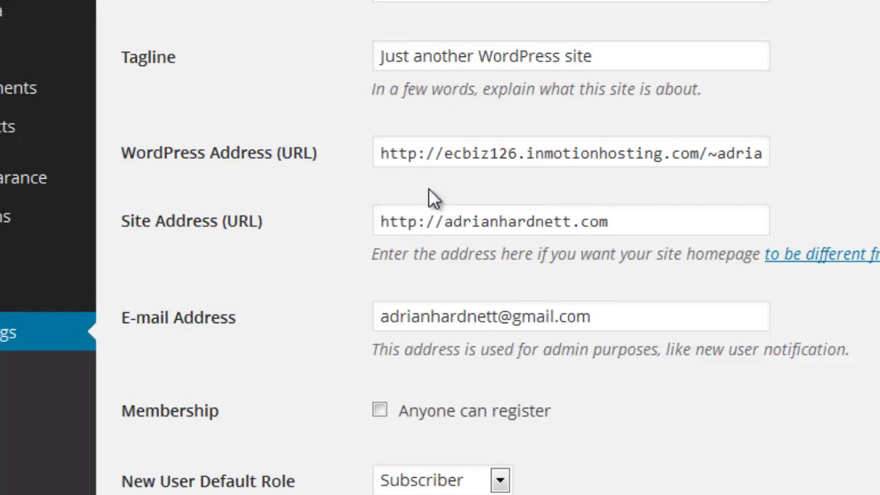
drag(380, 153, 720, 157)
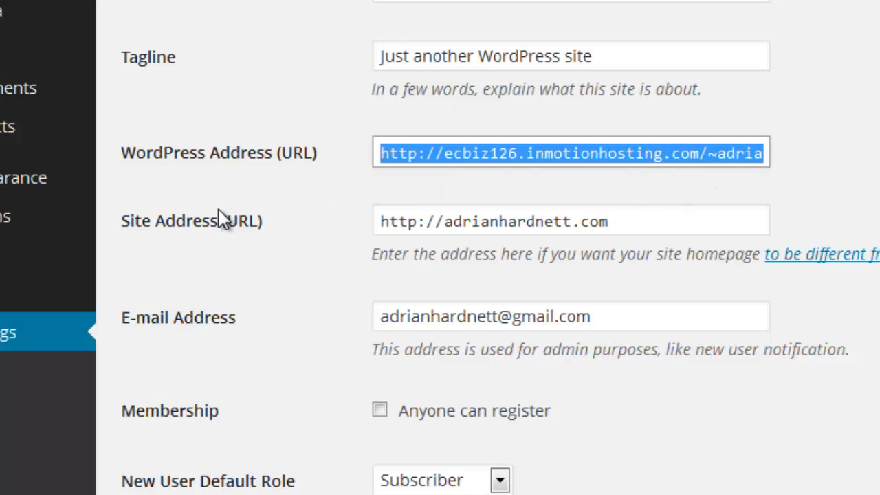
drag(633, 222, 28, 255)
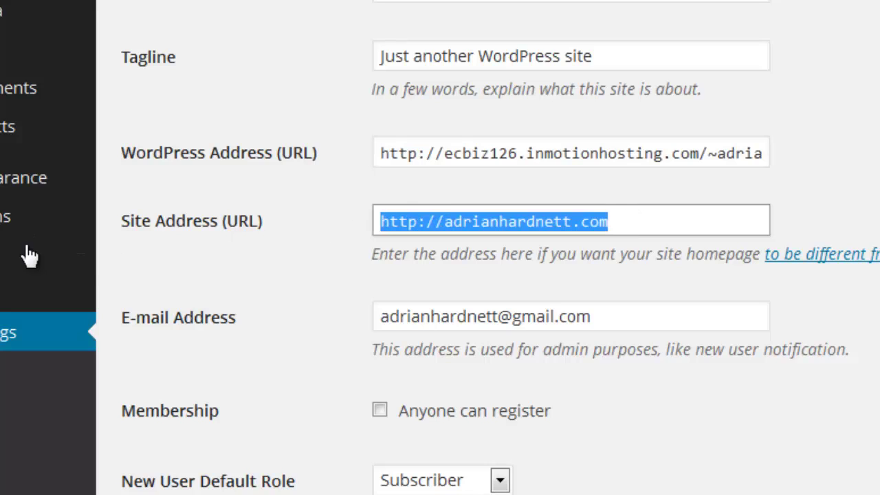
text(http://ecbiz126.inmotionhosting.com/~adrian48)
scroll(767, 180, down, 5)
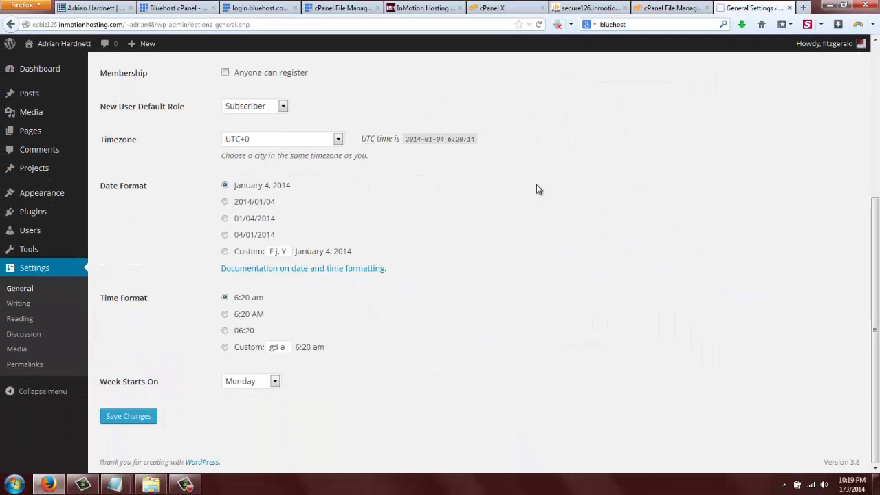
Save the General Settings, confirm the migrated homepage loads in a new tab, then return.
click(130, 417)
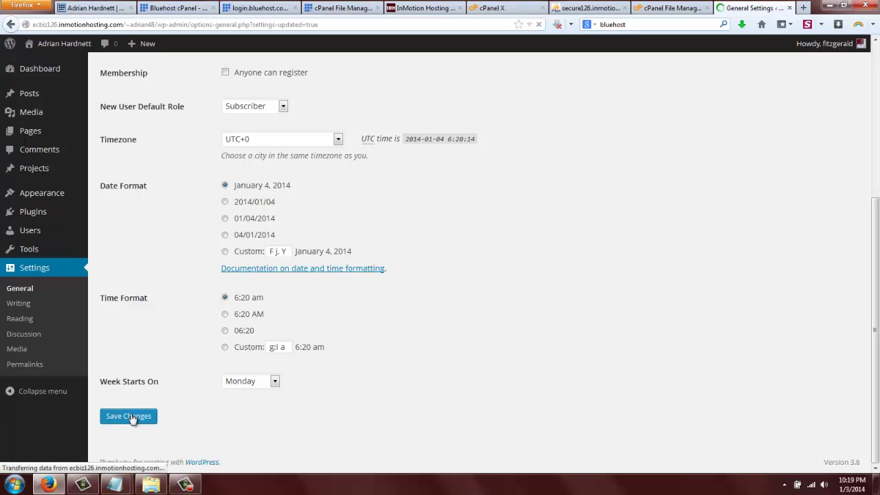
mouse_move(72, 48)
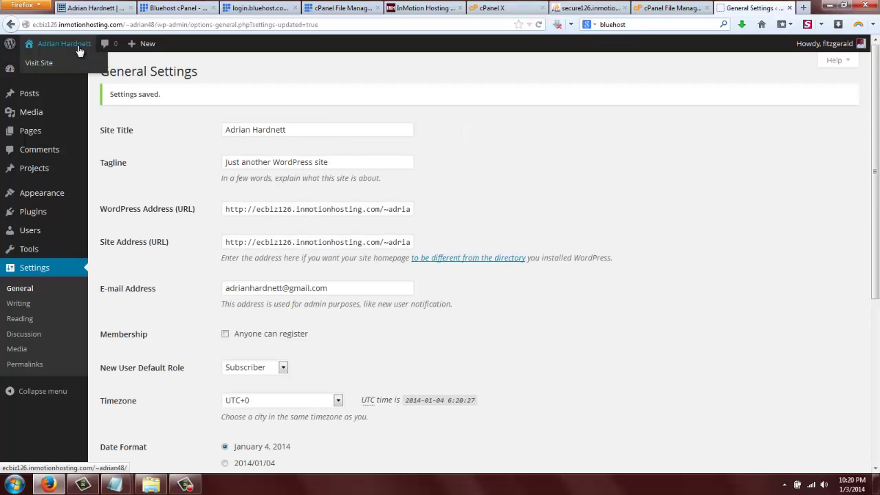
right_click(52, 69)
click(61, 71)
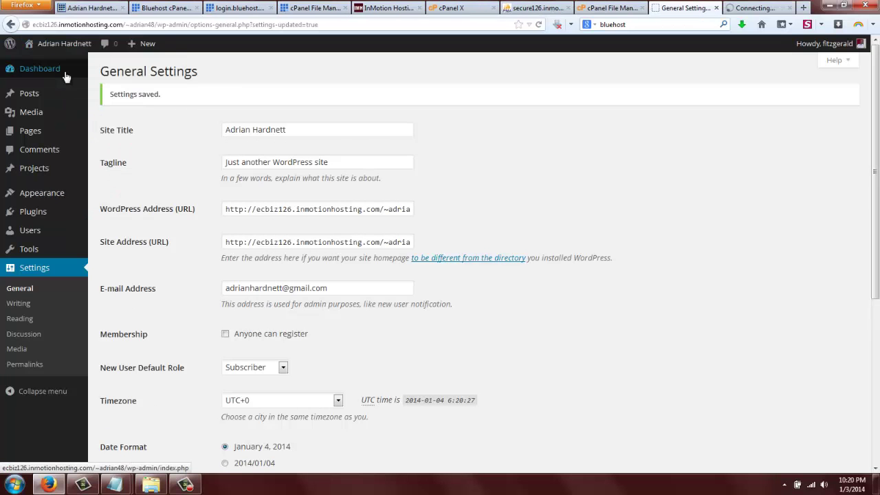
key(ctrl+Tab)
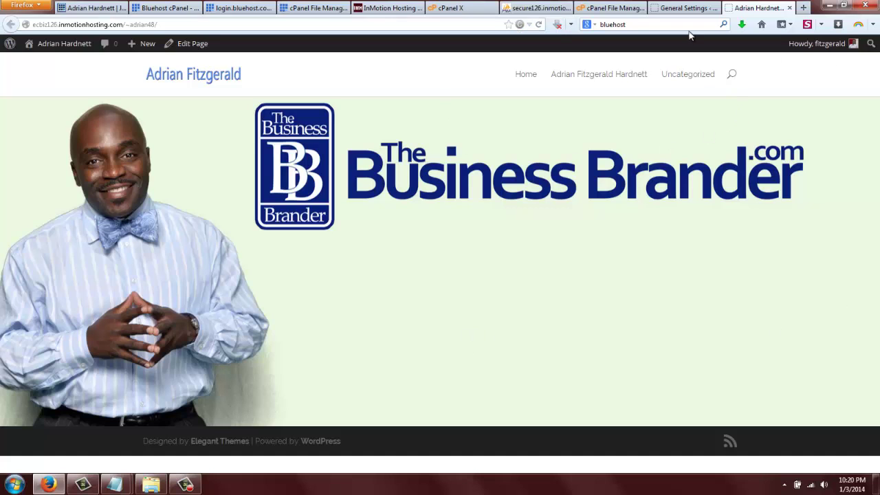
click(687, 8)
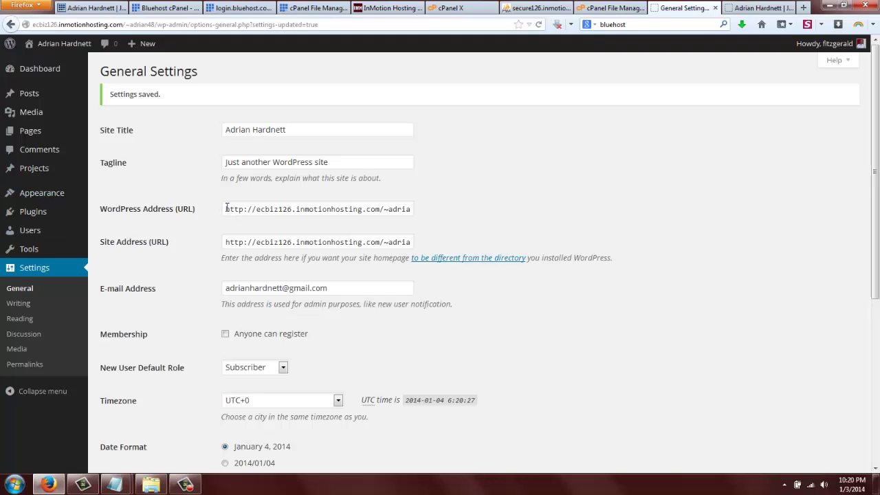
drag(227, 209, 442, 210)
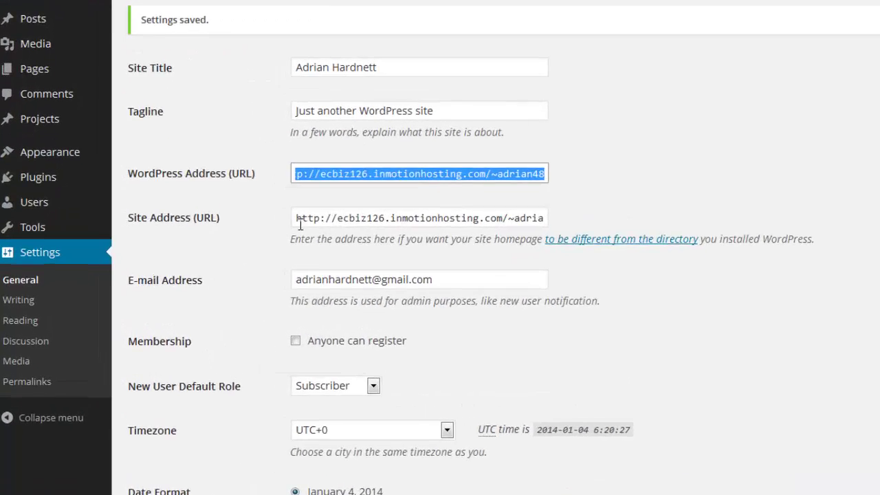
drag(226, 242, 411, 242)
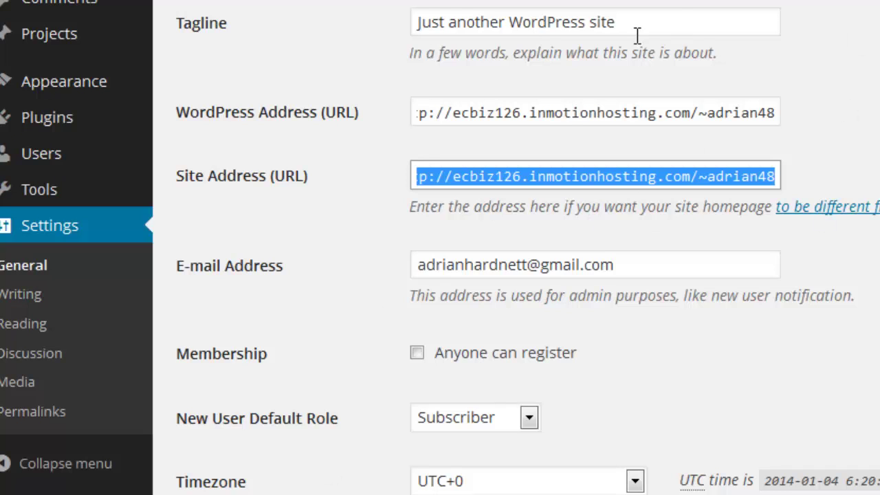
triple_click(426, 113)
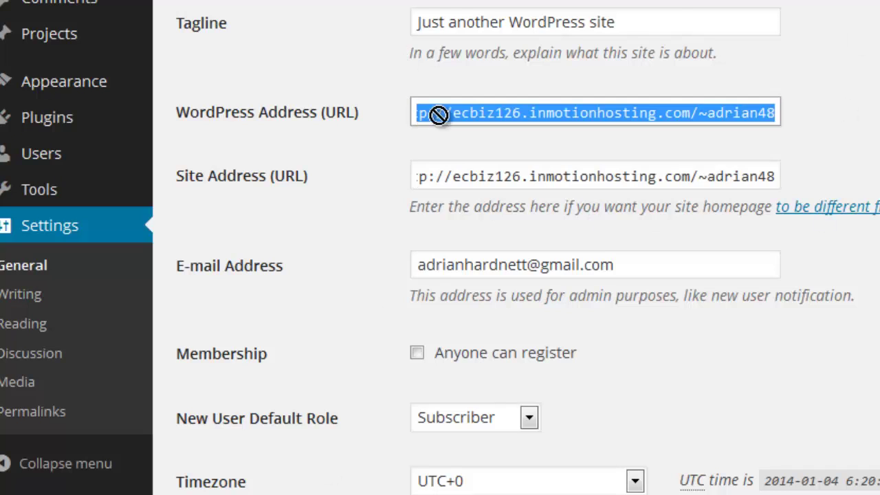
click(874, 123)
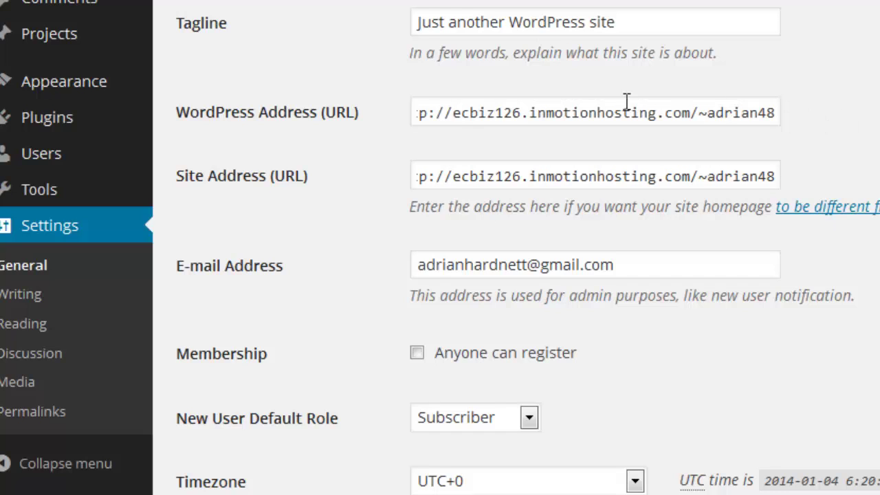
triple_click(581, 113)
click(581, 113)
triple_click(581, 113)
triple_click(418, 113)
drag(418, 112, 646, 100)
click(646, 108)
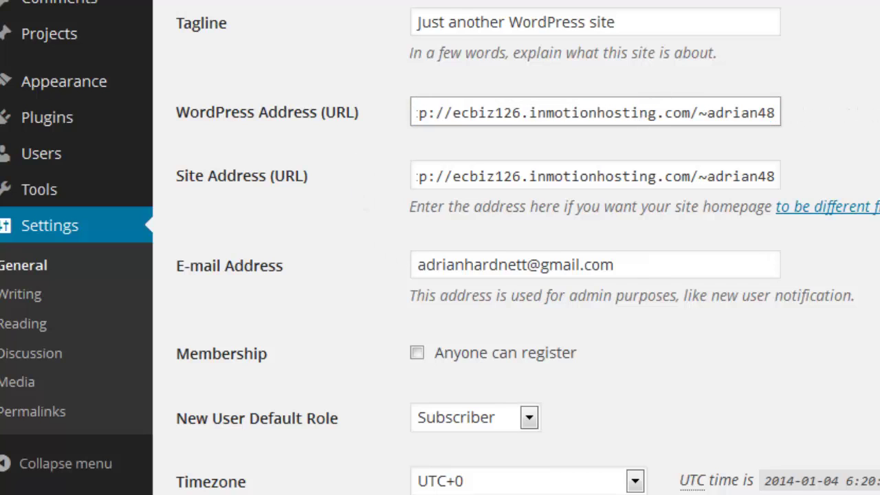
click(597, 177)
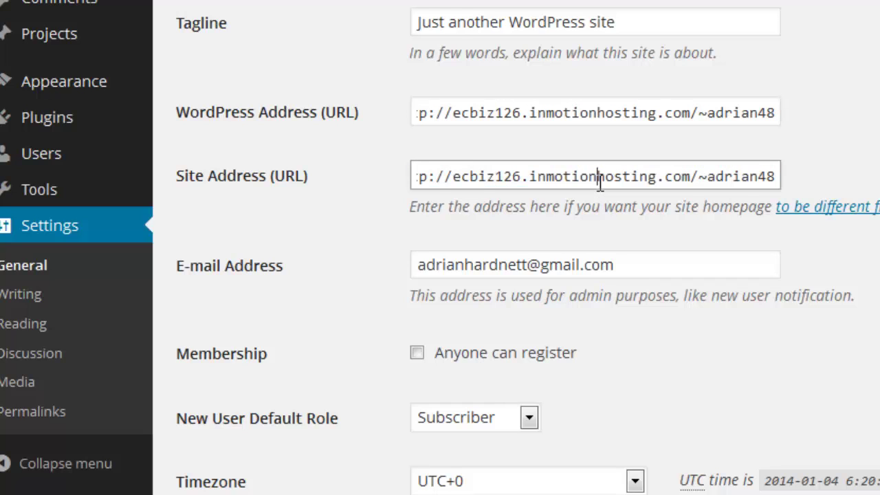
shift+click(424, 178)
click(878, 186)
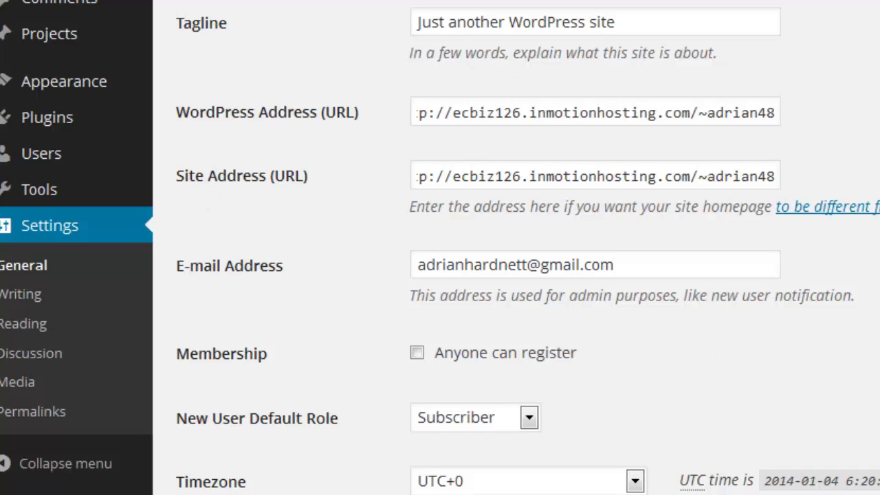
Change the permalink structure to Post name (/%postname%/) and save it.
click(42, 413)
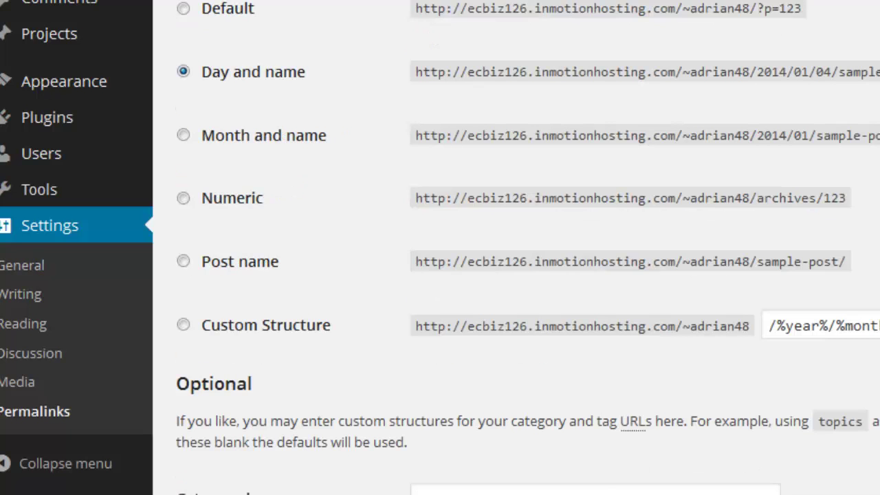
scroll(515, 275, down, 2)
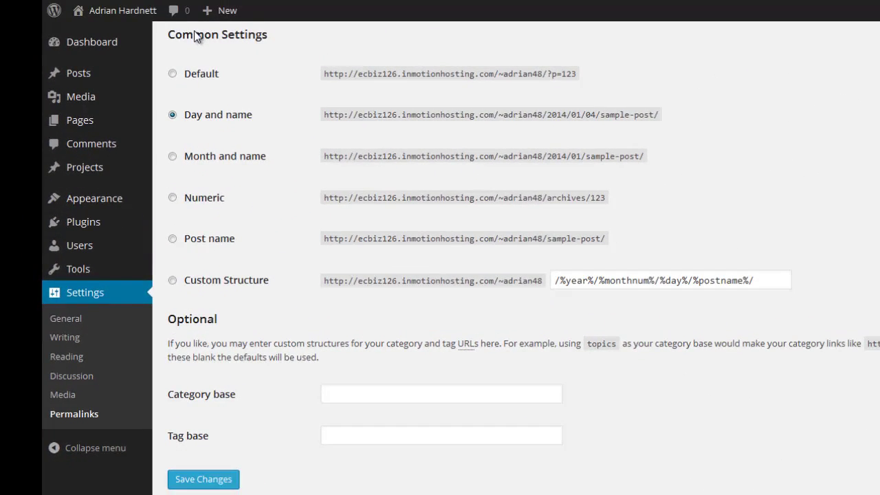
click(172, 239)
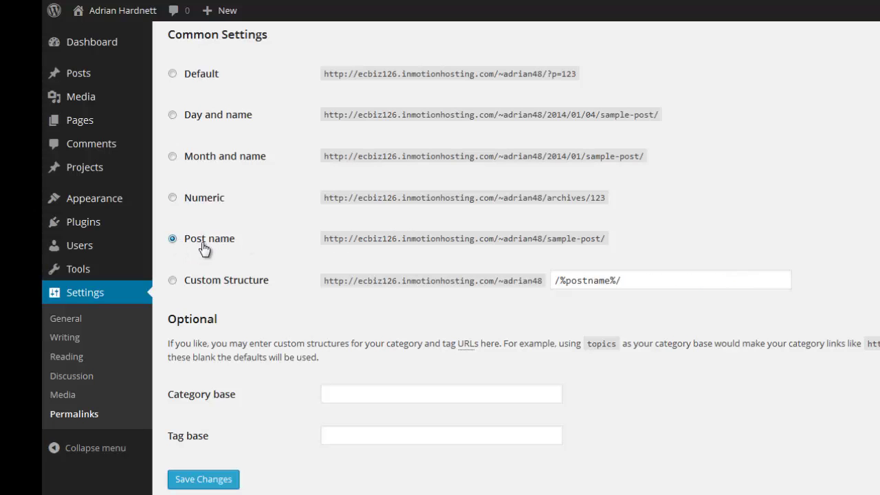
click(206, 479)
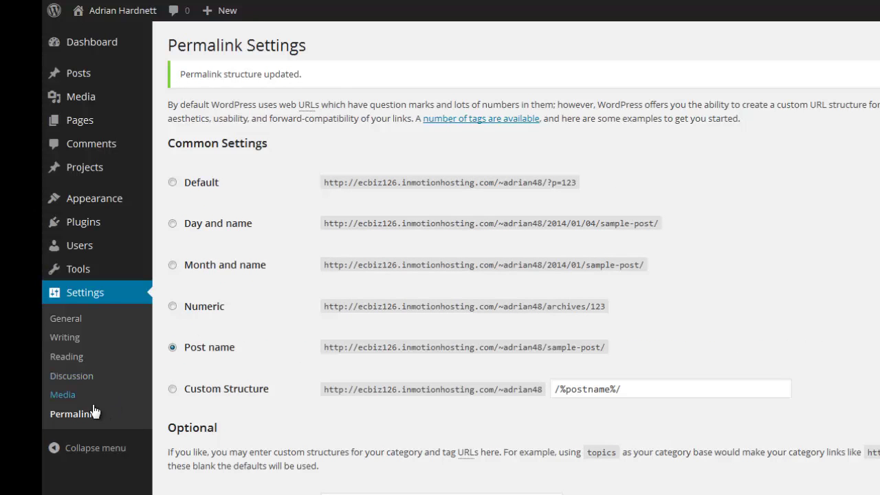
Stop organizing uploads into month- and year-based folders in Media settings and save.
click(64, 398)
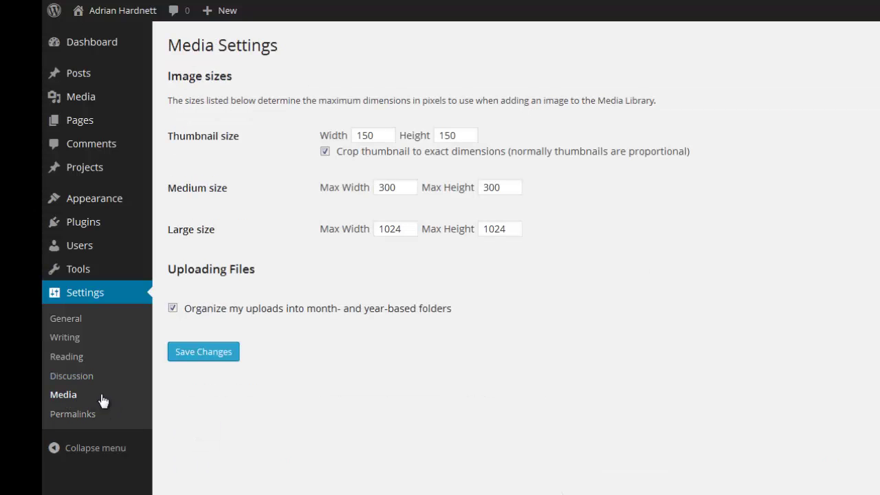
click(172, 308)
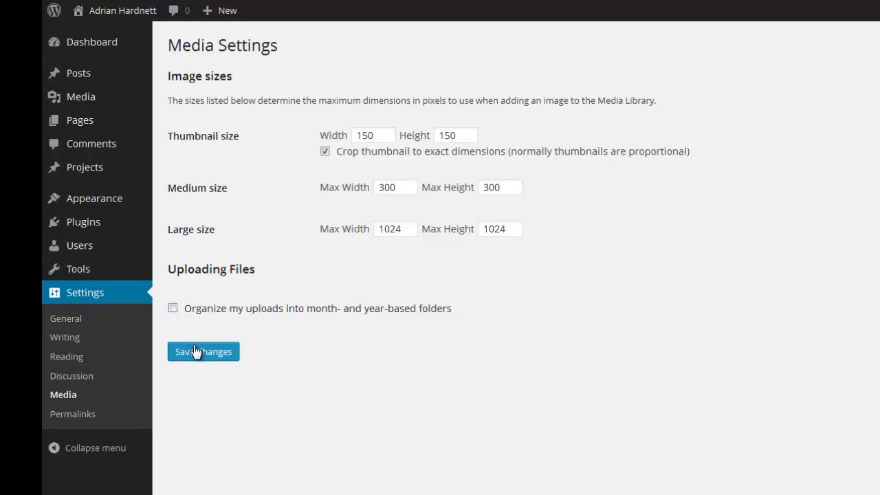
click(196, 350)
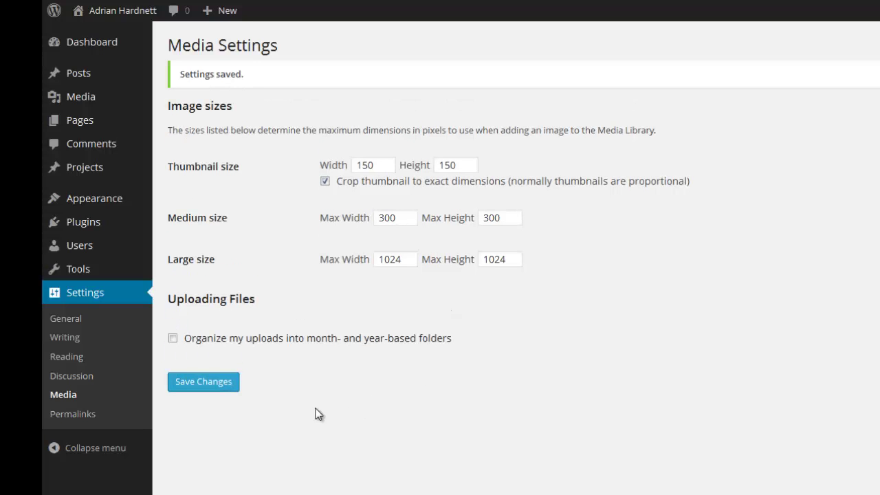
Require comments to be manually approved in Discussion settings and save.
click(67, 379)
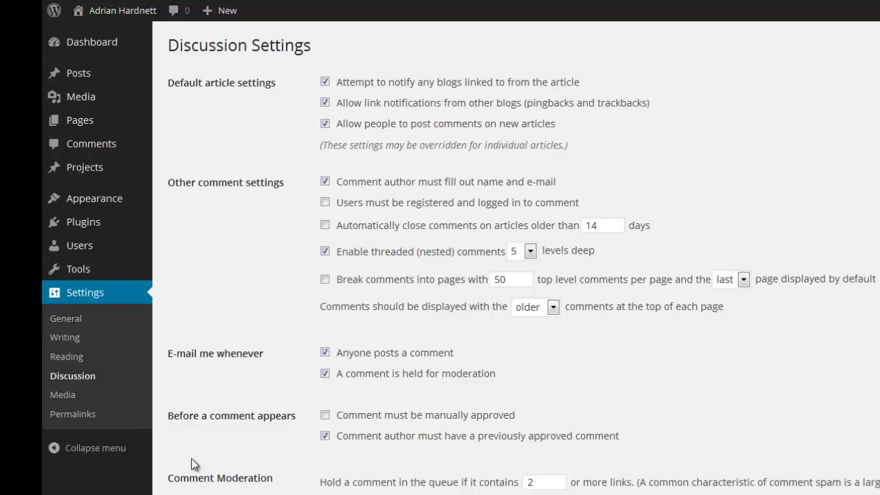
click(325, 416)
scroll(282, 458, down, 15)
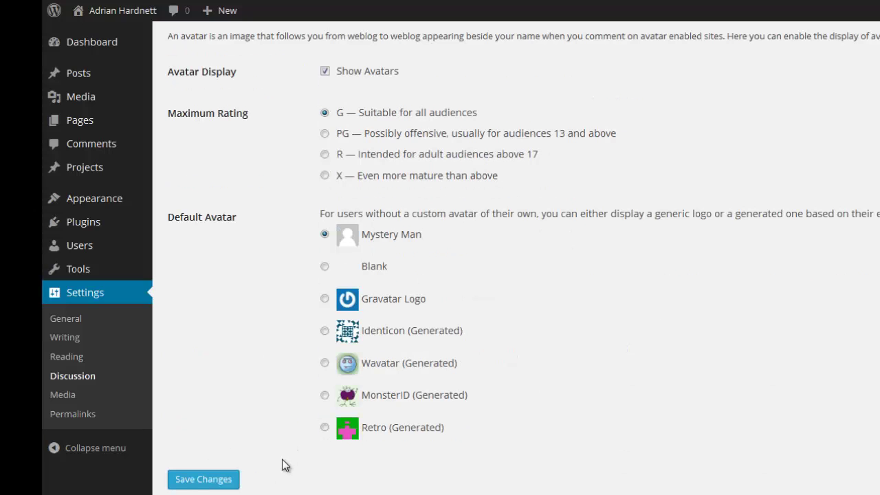
click(185, 484)
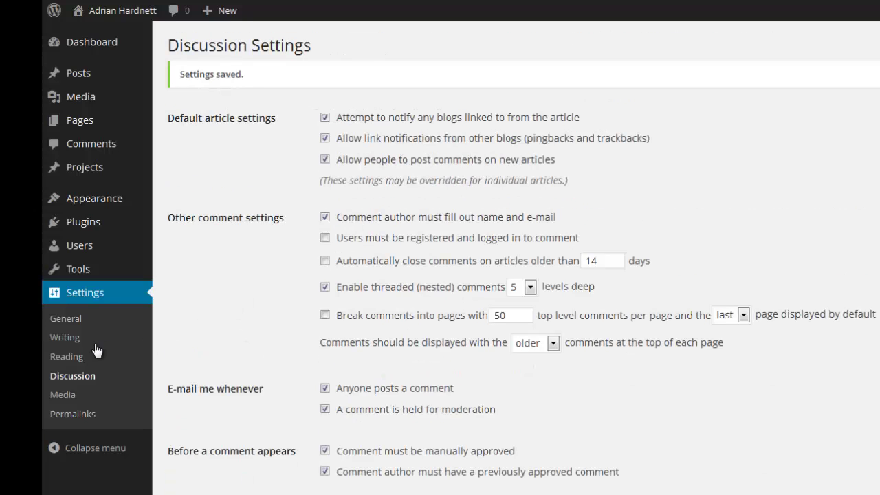
Set feed articles to show Summary in Reading settings and save the change.
click(69, 358)
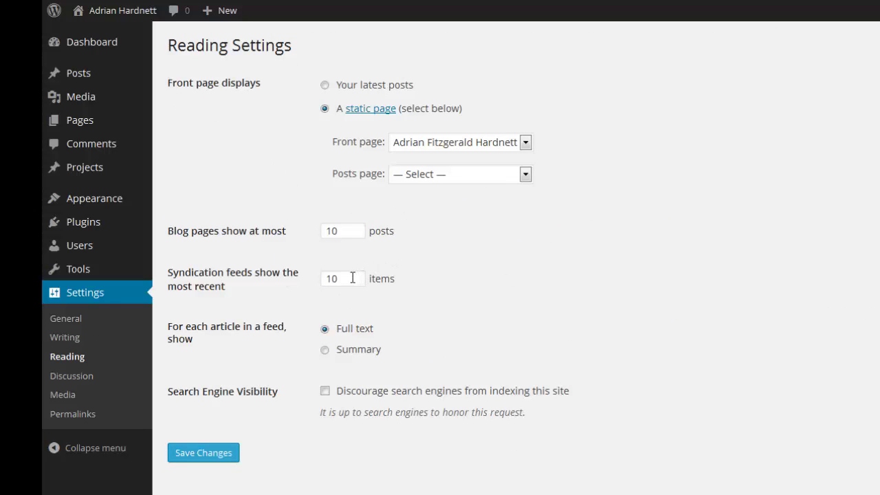
drag(353, 277, 288, 275)
click(325, 350)
click(217, 459)
click(217, 459)
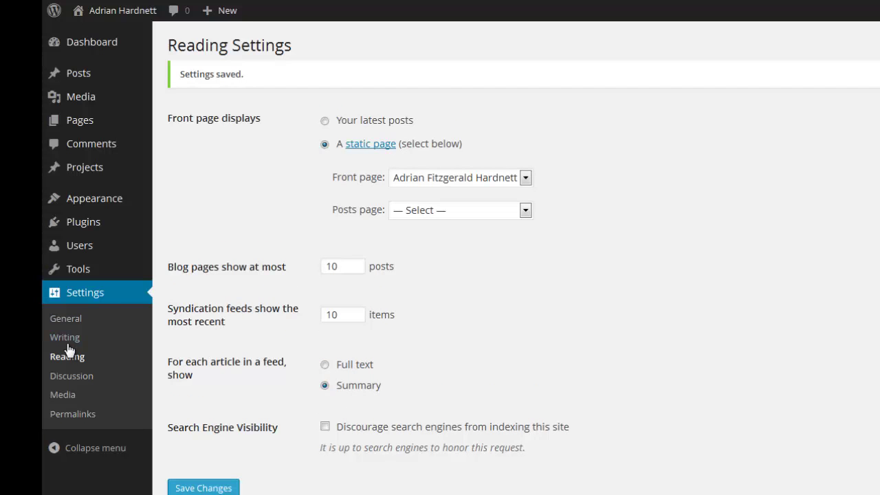
Review the Writing and General settings, checking the default tagline 'Just another WordPress site'.
click(67, 338)
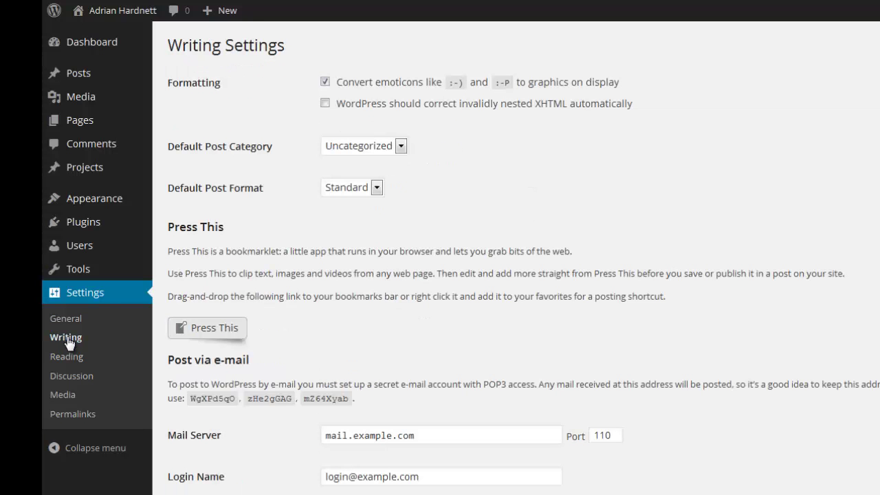
click(58, 323)
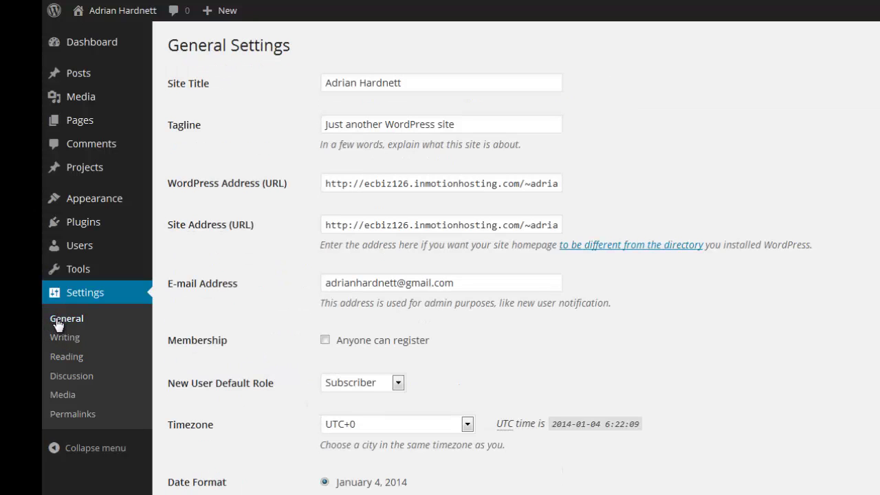
drag(791, 296, 351, 142)
click(175, 136)
drag(502, 117, 257, 125)
double_click(257, 126)
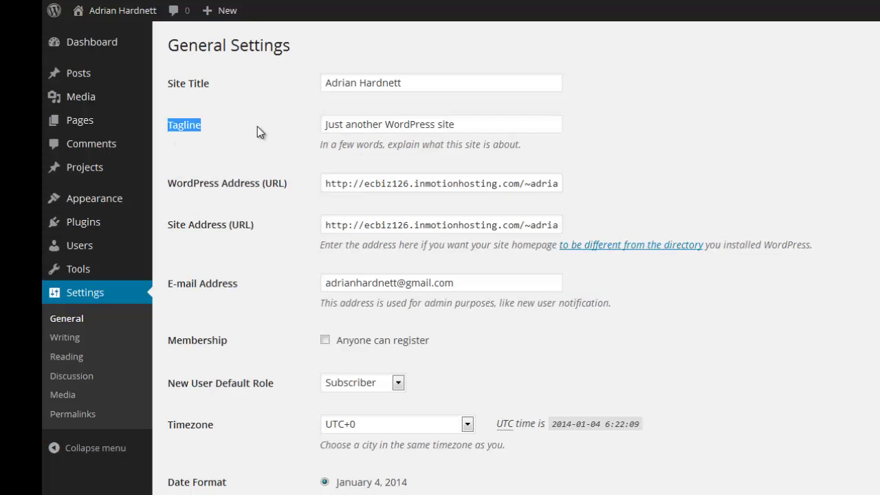
scroll(447, 275, down, 3)
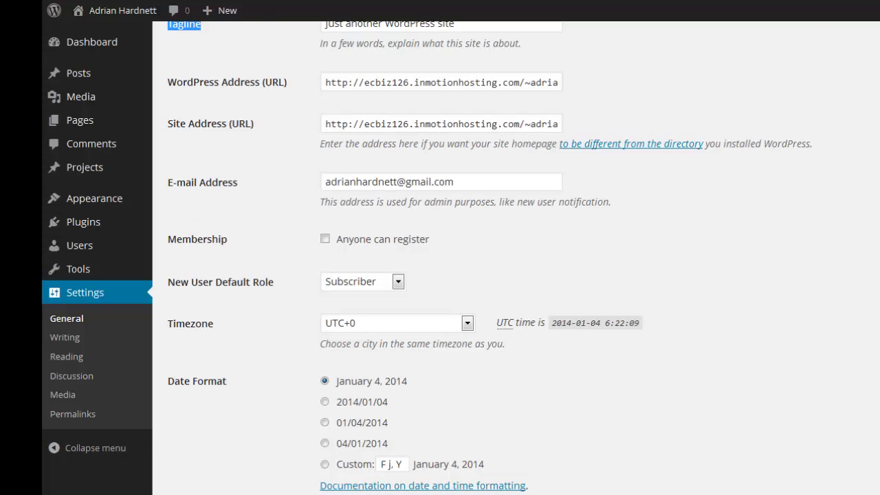
scroll(440, 275, down, 3)
scroll(440, 275, up, 5)
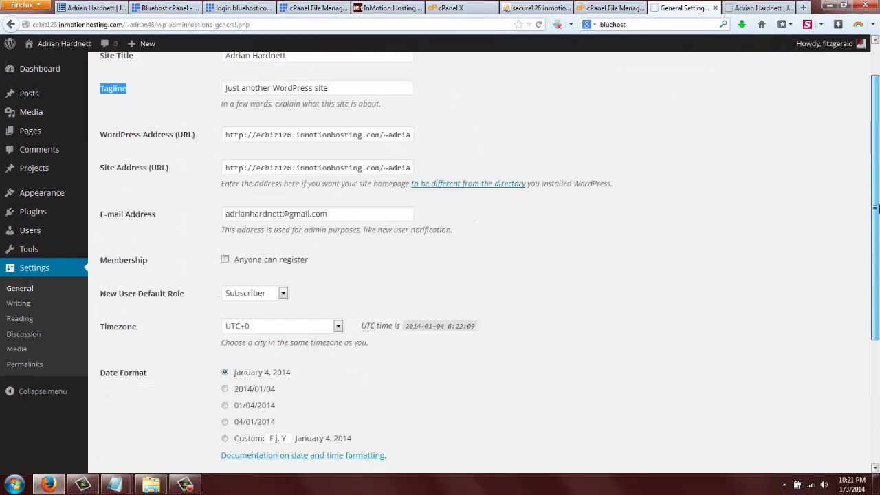
scroll(440, 262, up, 2)
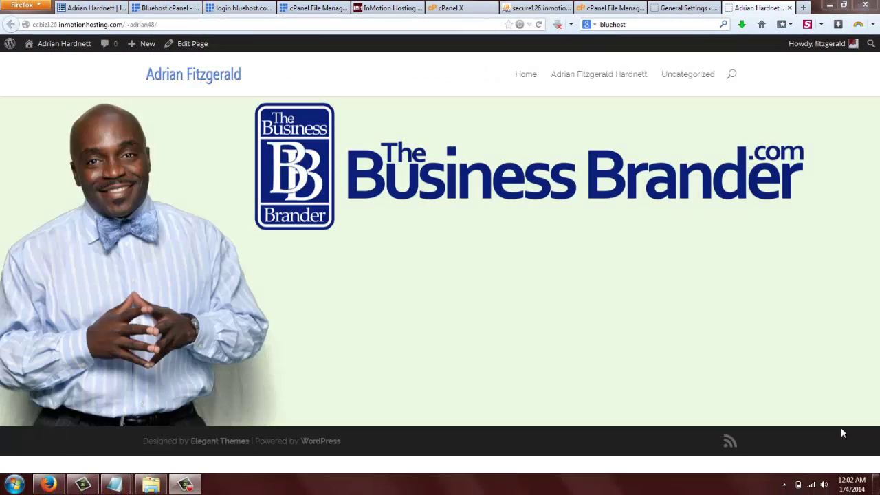